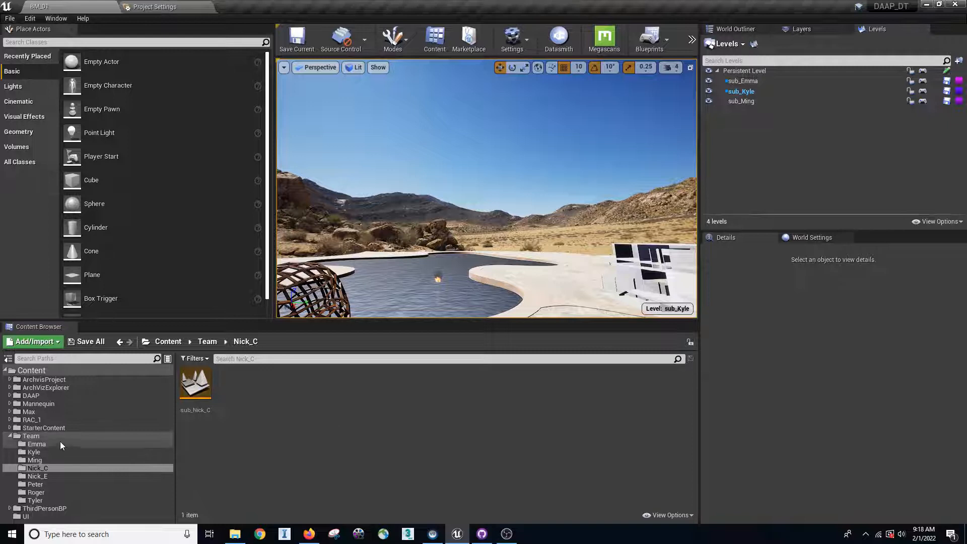
Step: Examine the Team content folder, its team-member subfolders and the option for creating a new folder there
{"action": "double_click", "coordinate": [20, 437]}
{"action": "left_click", "coordinate": [10, 436]}
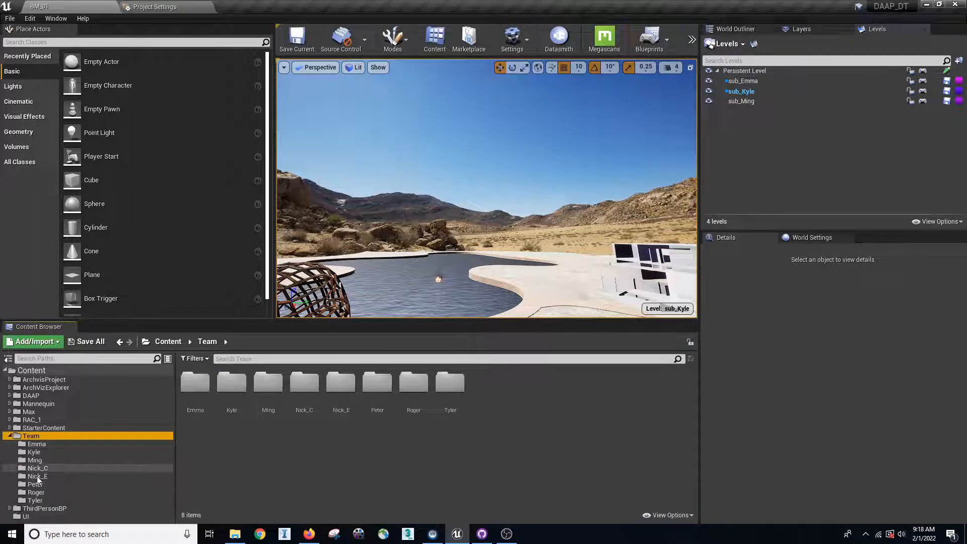
{"action": "right_click_drag", "start_coordinate": [495, 239], "coordinate": [396, 271]}
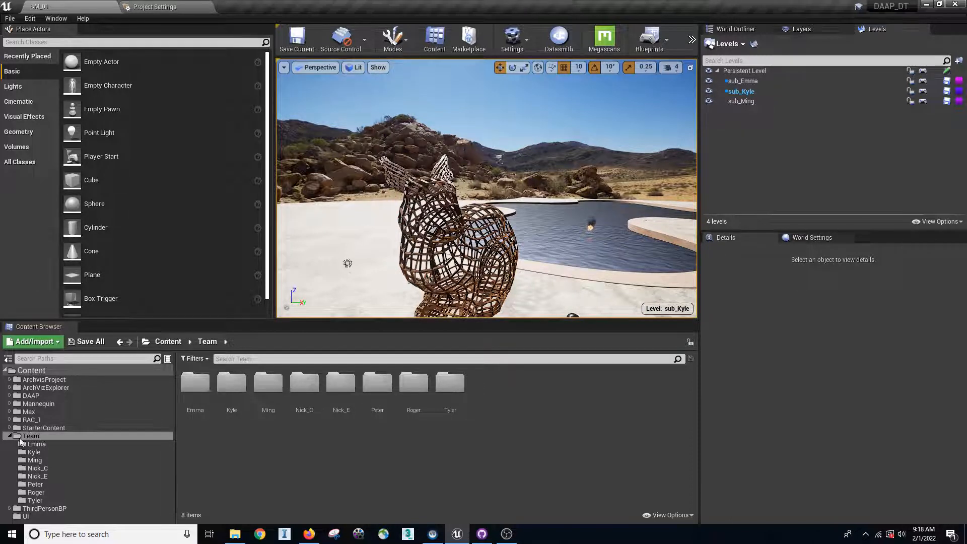
{"action": "left_click", "coordinate": [10, 436]}
{"action": "left_click", "coordinate": [10, 436]}
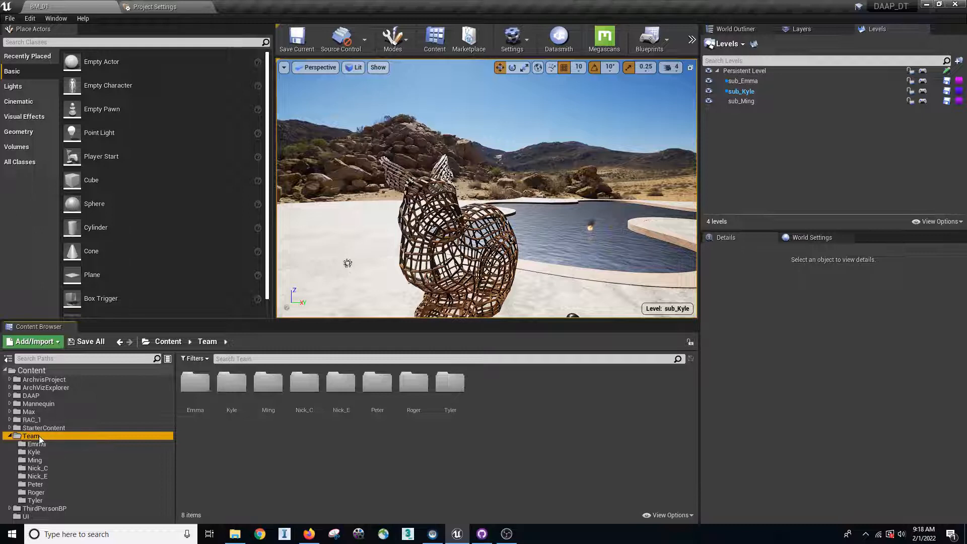
{"action": "right_click", "coordinate": [312, 441]}
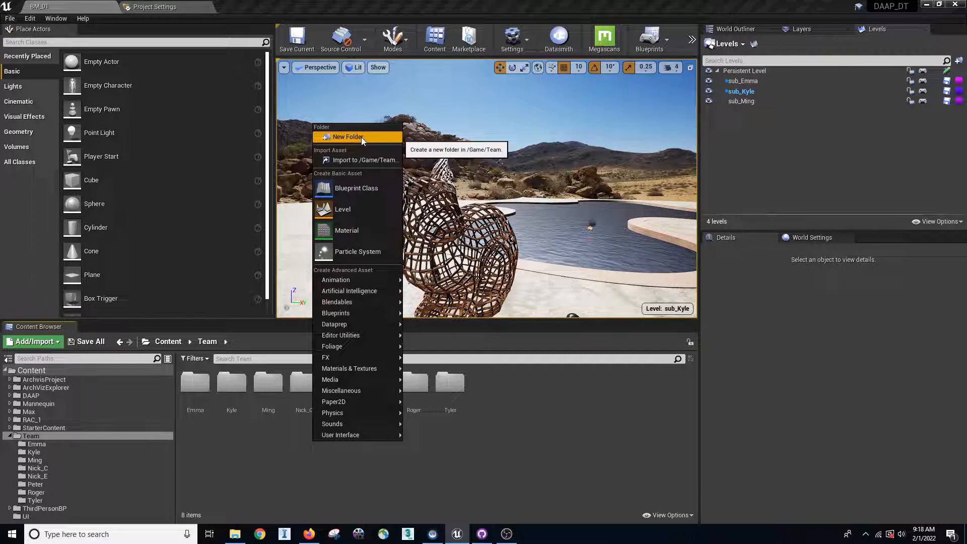
{"action": "left_click", "coordinate": [44, 443]}
{"action": "left_click", "coordinate": [43, 452]}
{"action": "left_click", "coordinate": [44, 460]}
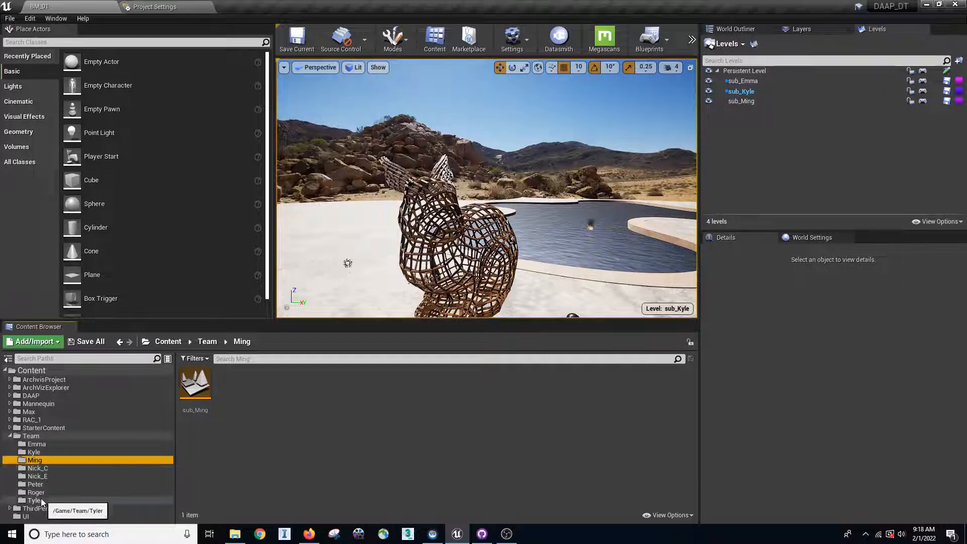
{"action": "left_click", "coordinate": [44, 444]}
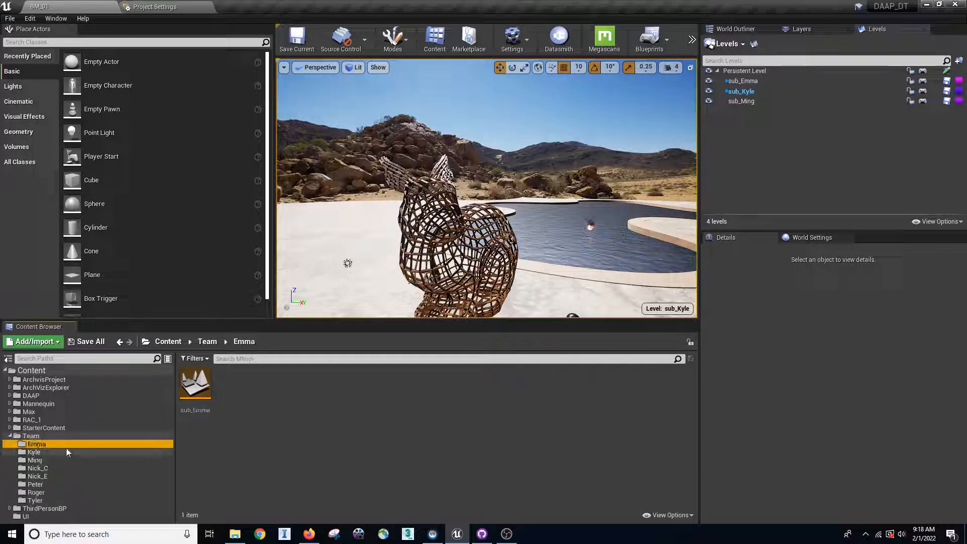
Step: Check the level-creation option and the sub-level asset stored in each of the first five Team subfolders
{"action": "right_click", "coordinate": [297, 412]}
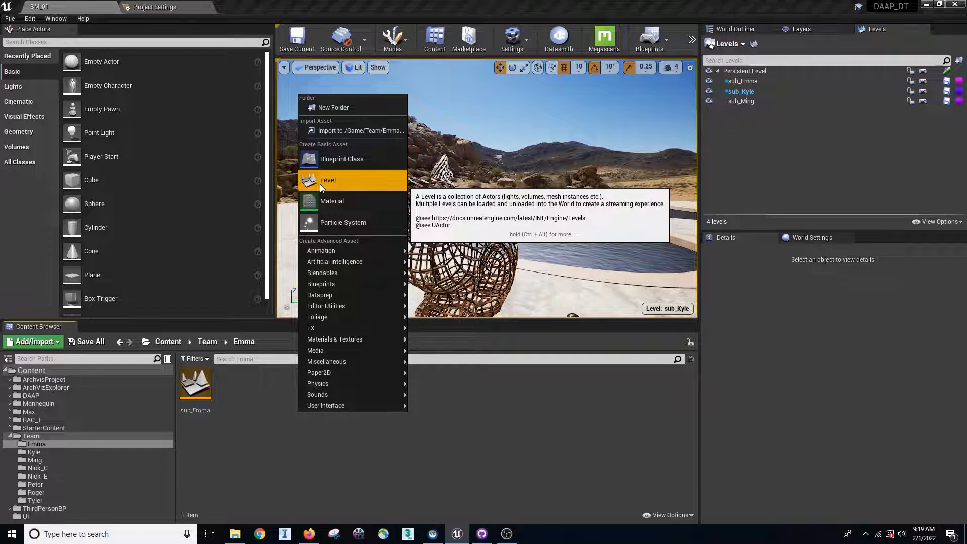
{"action": "left_click", "coordinate": [246, 403]}
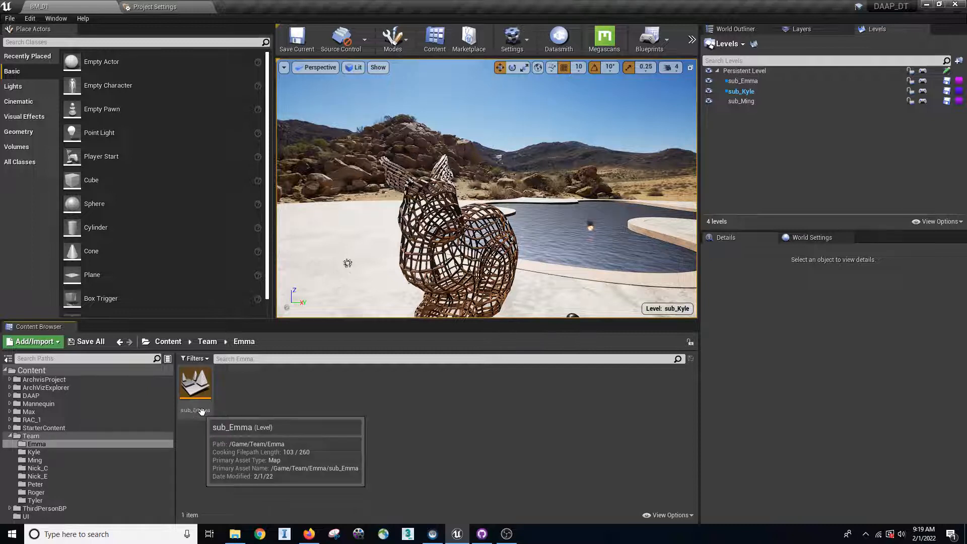
{"action": "left_click", "coordinate": [39, 452]}
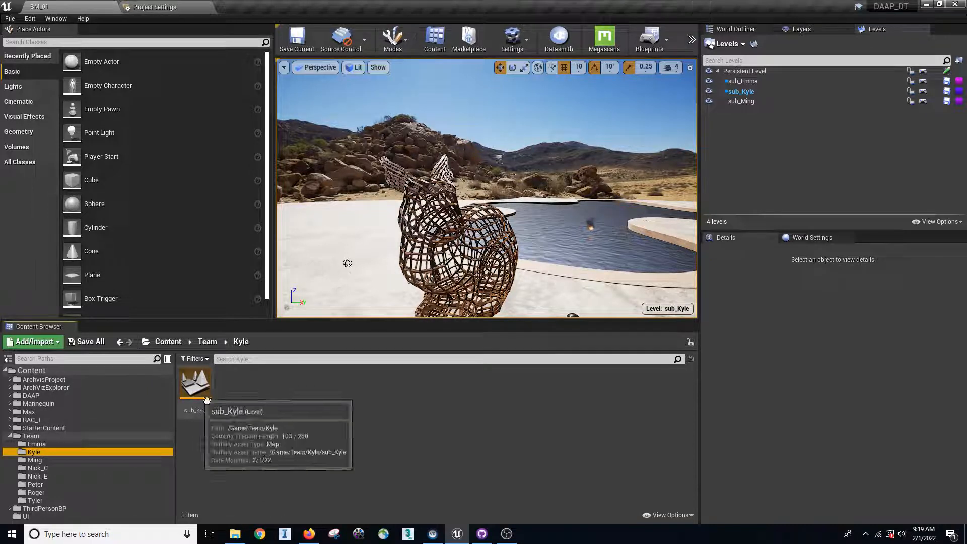
{"action": "left_click", "coordinate": [50, 460]}
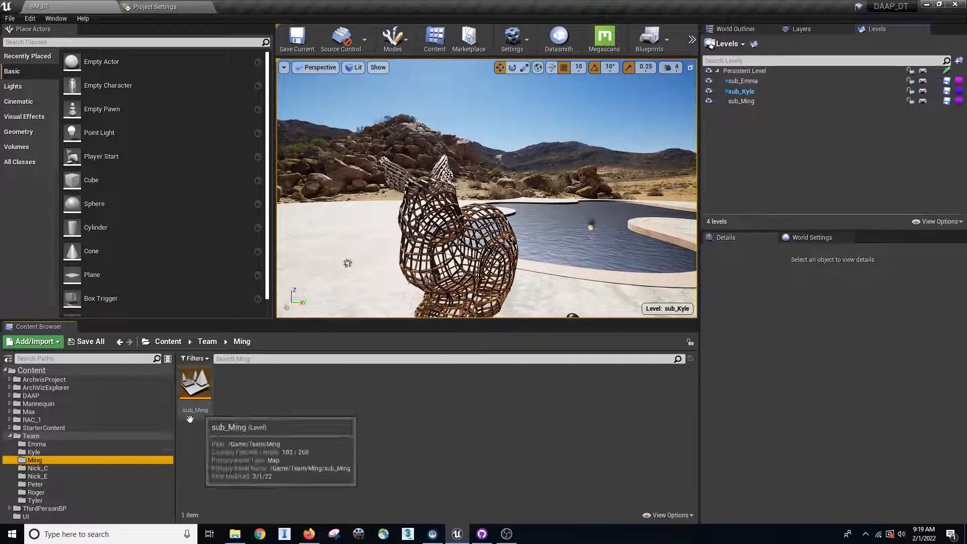
{"action": "left_click", "coordinate": [44, 467]}
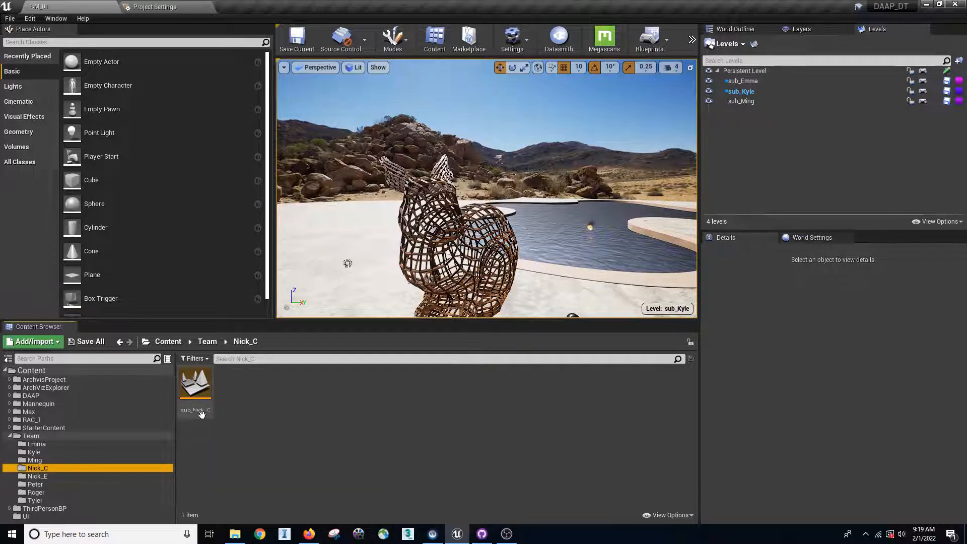
{"action": "left_click", "coordinate": [59, 475]}
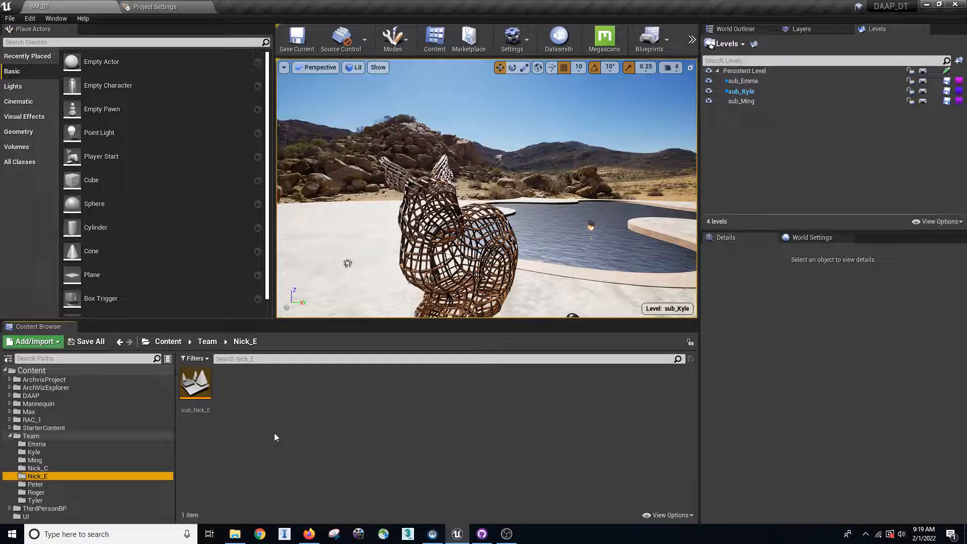
{"action": "left_click", "coordinate": [88, 444]}
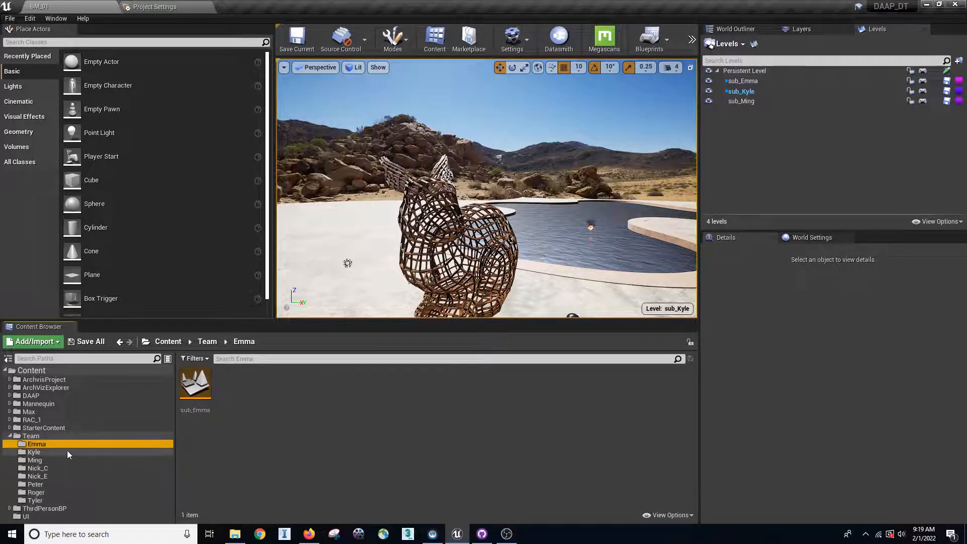
{"action": "left_click", "coordinate": [67, 451]}
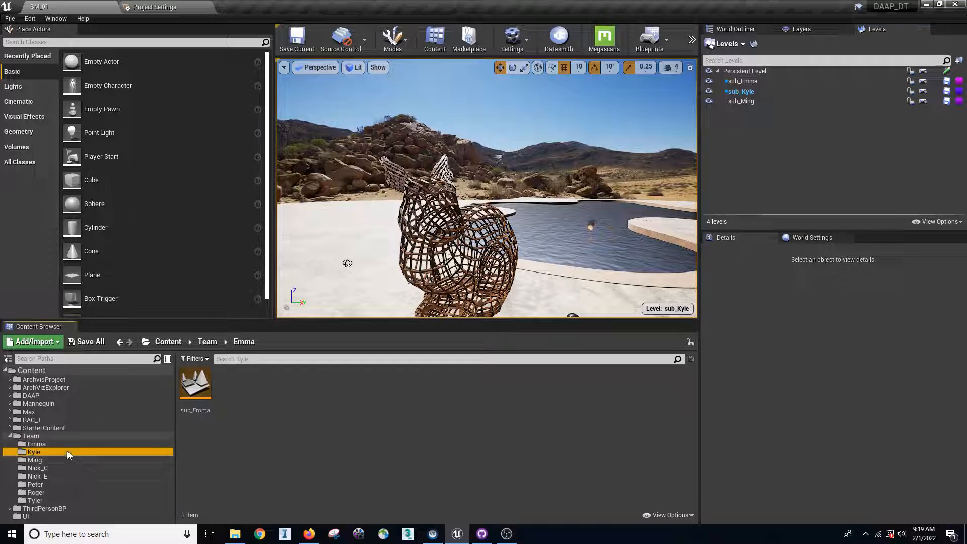
{"action": "left_click", "coordinate": [62, 459]}
{"action": "left_click", "coordinate": [69, 467]}
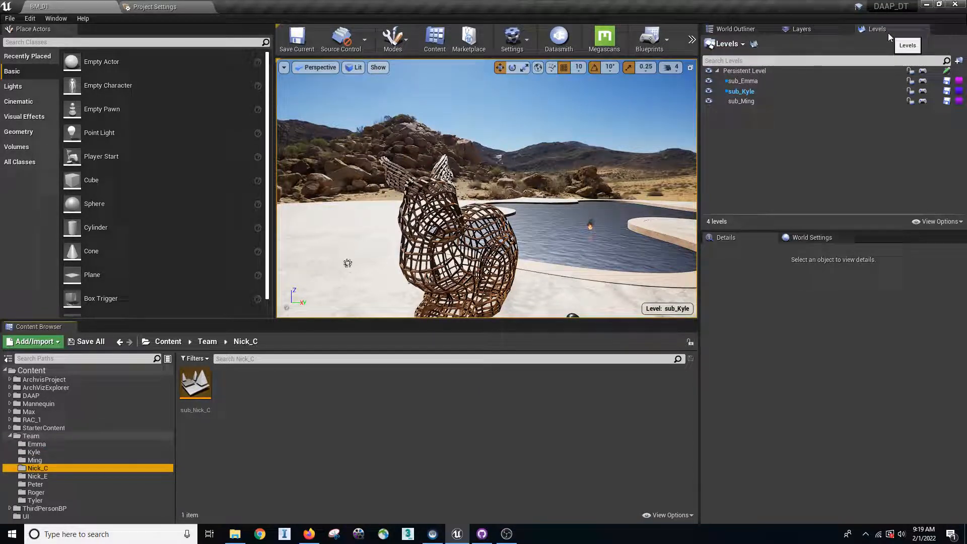
Step: Hide the persistent level and show it again to view what it contains
{"action": "left_click", "coordinate": [65, 17]}
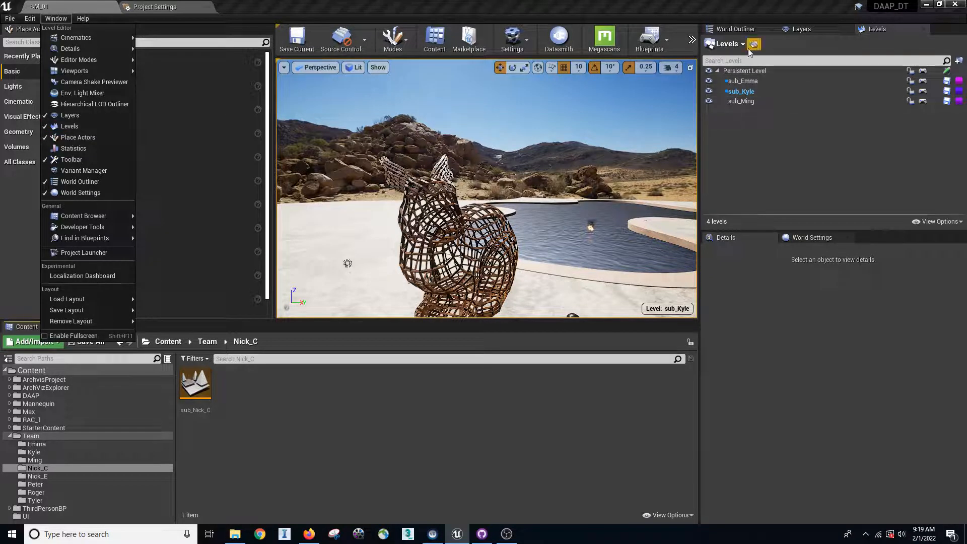
{"action": "left_click", "coordinate": [724, 146]}
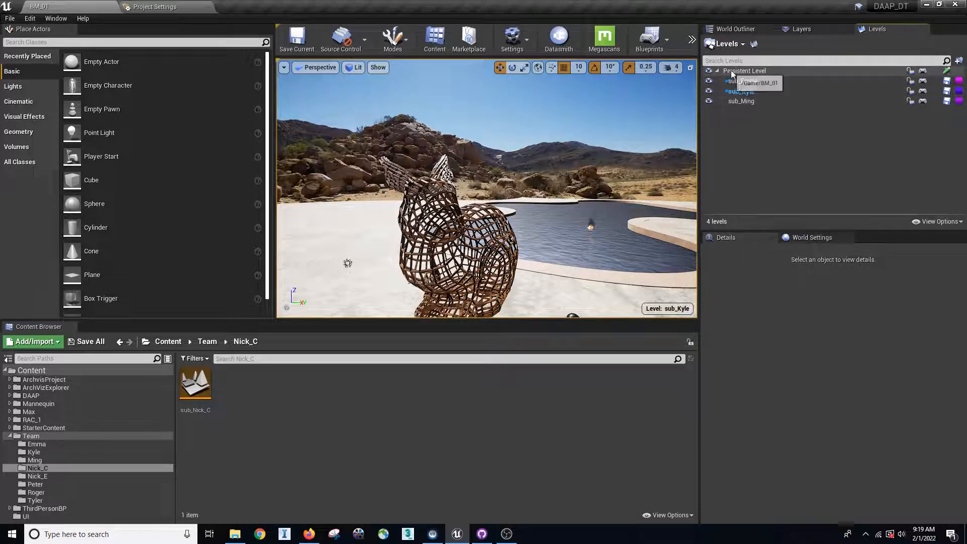
{"action": "left_click", "coordinate": [709, 72]}
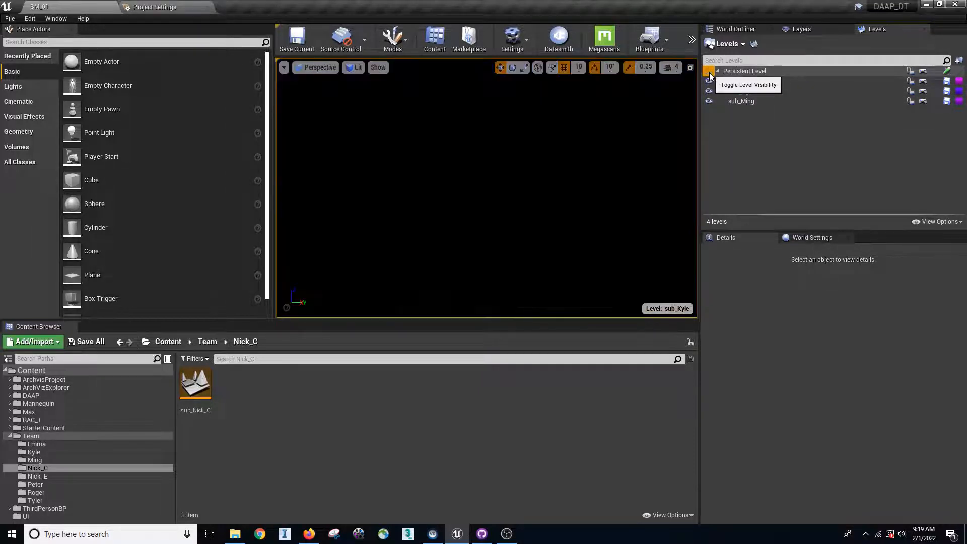
{"action": "left_click", "coordinate": [710, 72]}
{"action": "mouse_move", "coordinate": [582, 179]}
{"action": "right_mouse_down"}
{"action": "mouse_move", "coordinate": [463, 186]}
{"action": "mouse_move", "coordinate": [387, 166]}
{"action": "mouse_move", "coordinate": [327, 167]}
{"action": "right_mouse_up"}
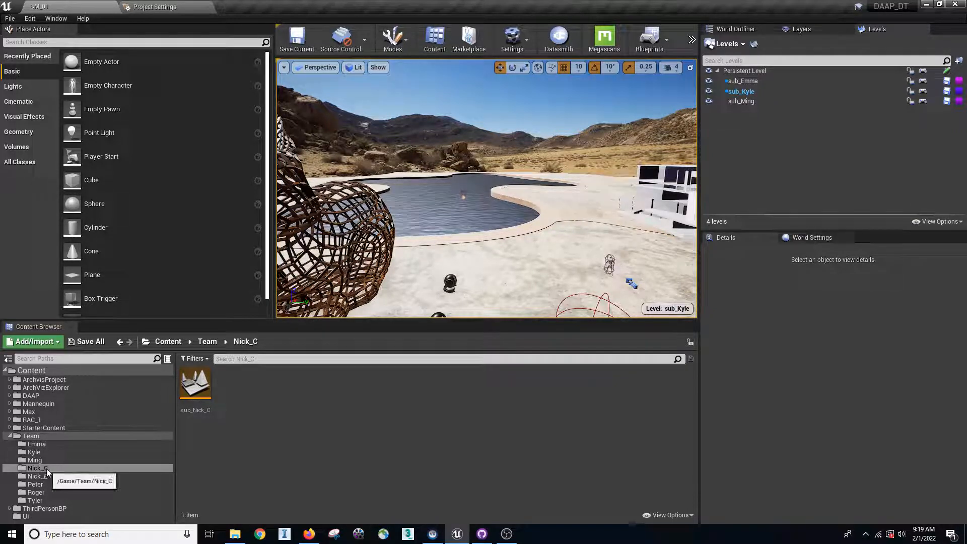
Step: Add the level assets from the last five Team subfolders as sub-levels of the persistent level
{"action": "left_click_drag", "start_coordinate": [195, 386], "coordinate": [756, 165]}
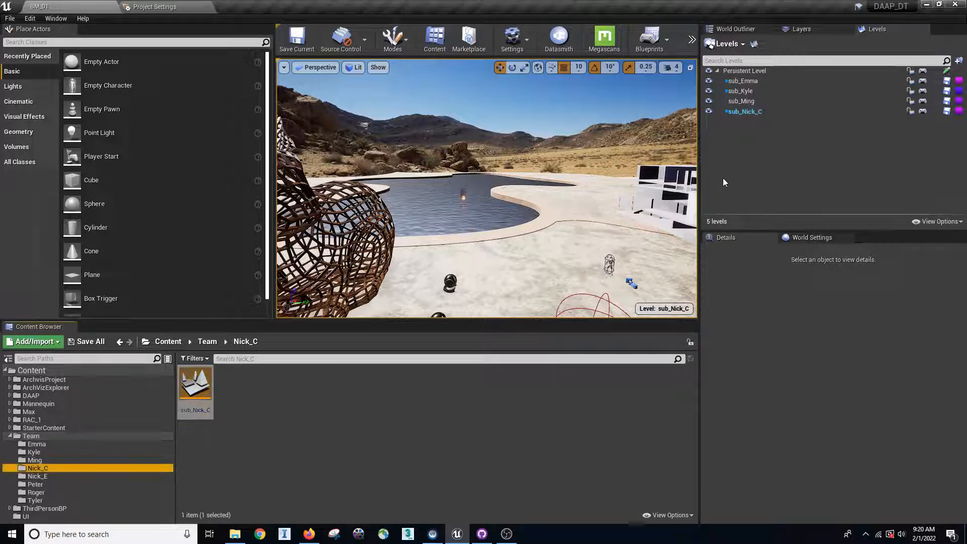
{"action": "left_click", "coordinate": [54, 475]}
{"action": "left_click_drag", "start_coordinate": [196, 384], "coordinate": [755, 167]}
{"action": "left_click", "coordinate": [36, 483]}
{"action": "left_click_drag", "start_coordinate": [196, 385], "coordinate": [765, 161]}
{"action": "left_click", "coordinate": [44, 489]}
{"action": "left_click_drag", "start_coordinate": [197, 393], "coordinate": [788, 150]}
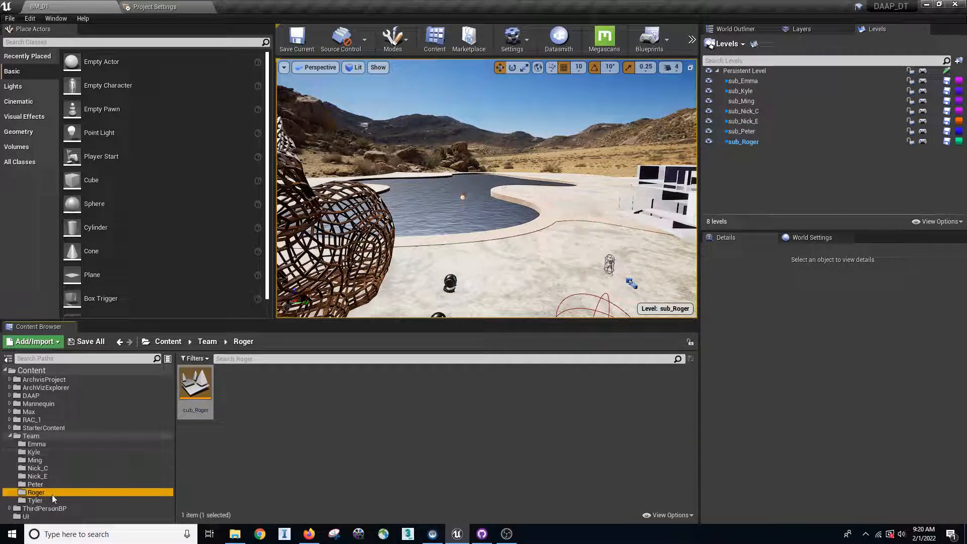
{"action": "left_click", "coordinate": [37, 500]}
{"action": "left_click_drag", "start_coordinate": [228, 366], "coordinate": [759, 171]}
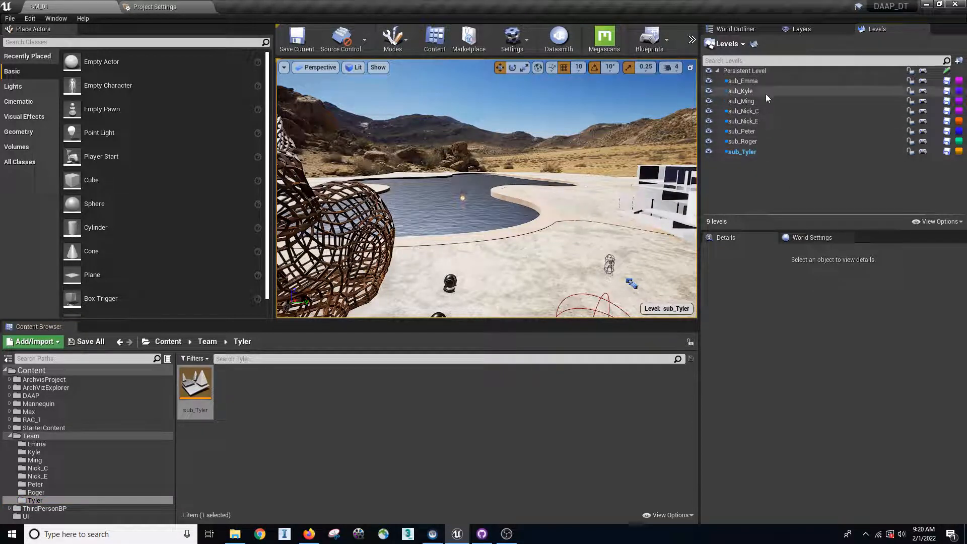
Step: Make the first sub-level current, switch to the fourth one, and return to the persistent level
{"action": "double_click", "coordinate": [765, 81]}
{"action": "left_click", "coordinate": [781, 171]}
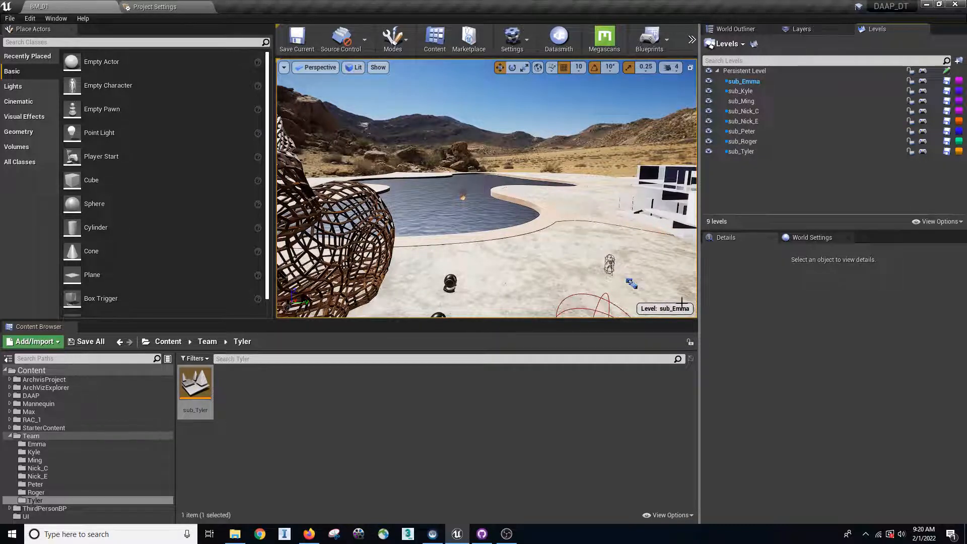
{"action": "double_click", "coordinate": [758, 111]}
{"action": "left_click", "coordinate": [673, 308]}
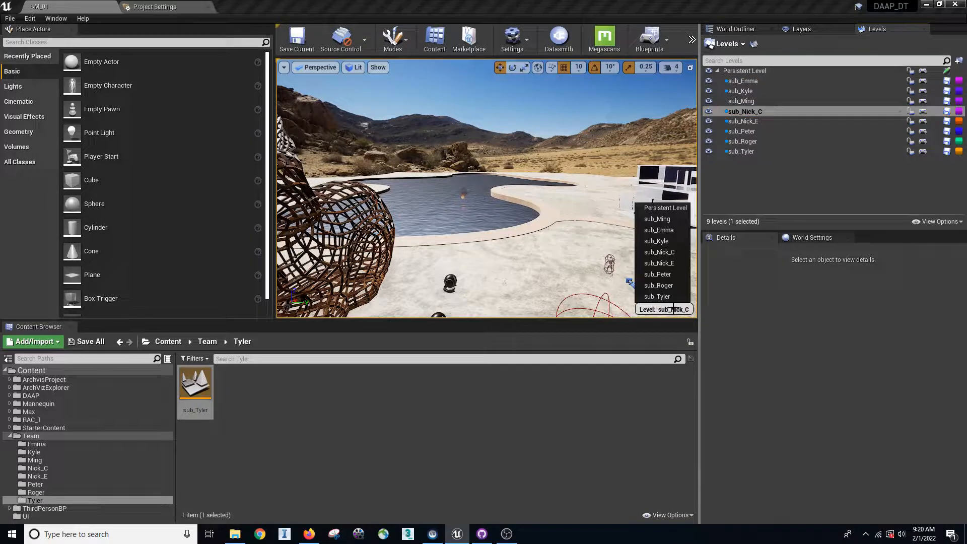
{"action": "left_click", "coordinate": [667, 210]}
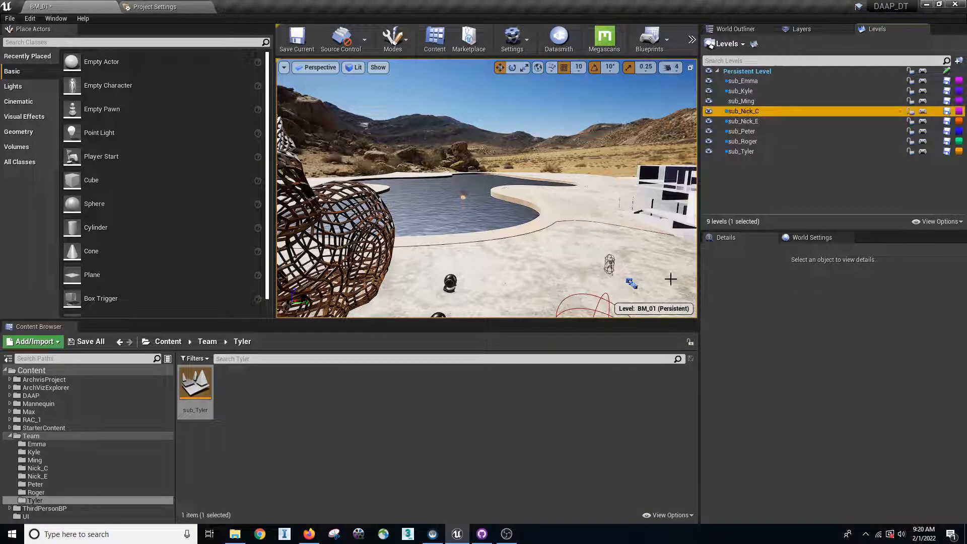
Step: Make the sixth sub-level in the list the current level and clear the level selection
{"action": "left_click", "coordinate": [671, 308]}
{"action": "left_click", "coordinate": [666, 231]}
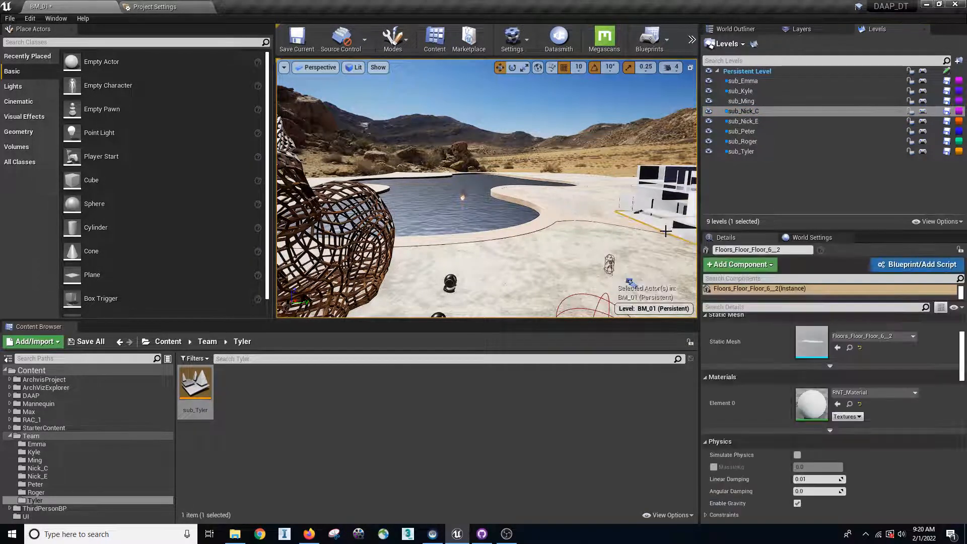
{"action": "left_click", "coordinate": [665, 308]}
{"action": "left_click", "coordinate": [647, 276]}
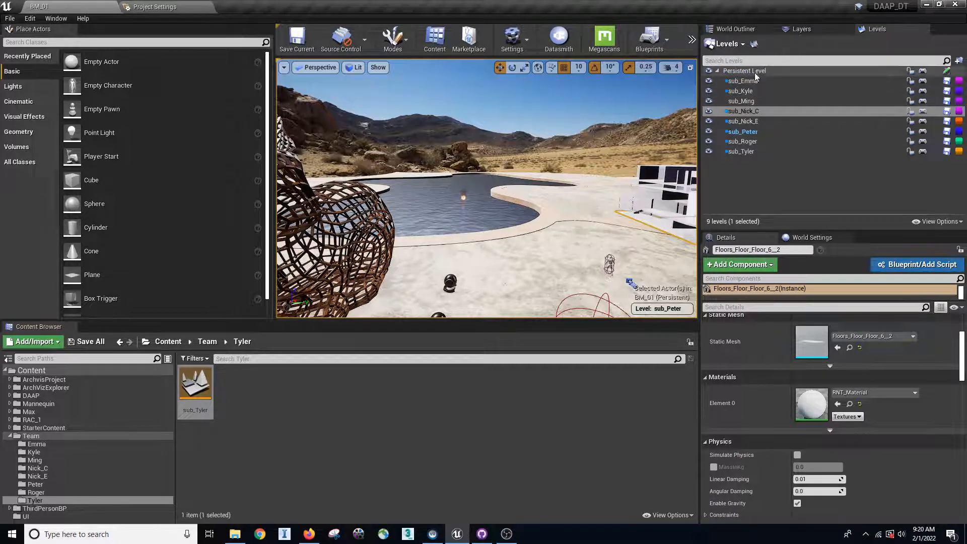
{"action": "left_click", "coordinate": [763, 190]}
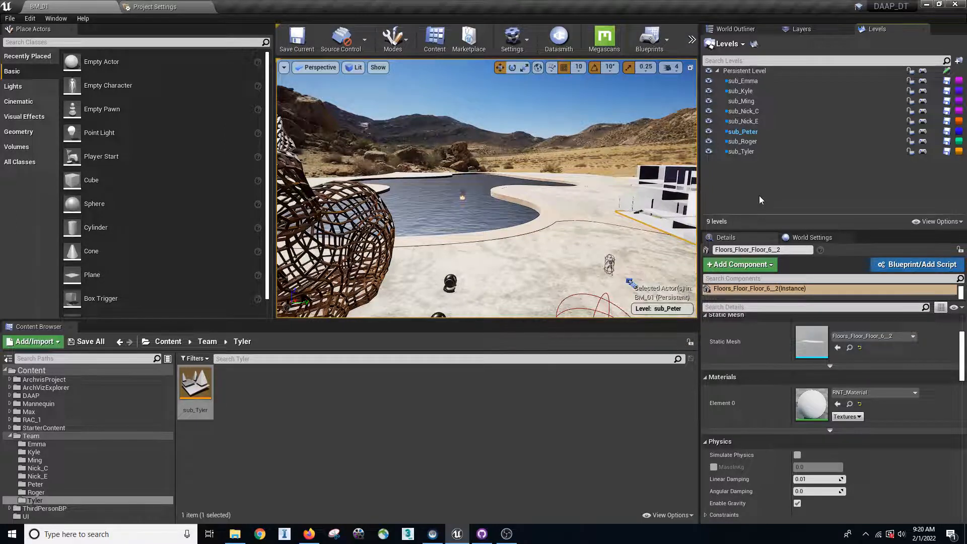
Step: Select the first two sub-levels and set their streaming method to Blueprint
{"action": "left_click", "coordinate": [754, 82]}
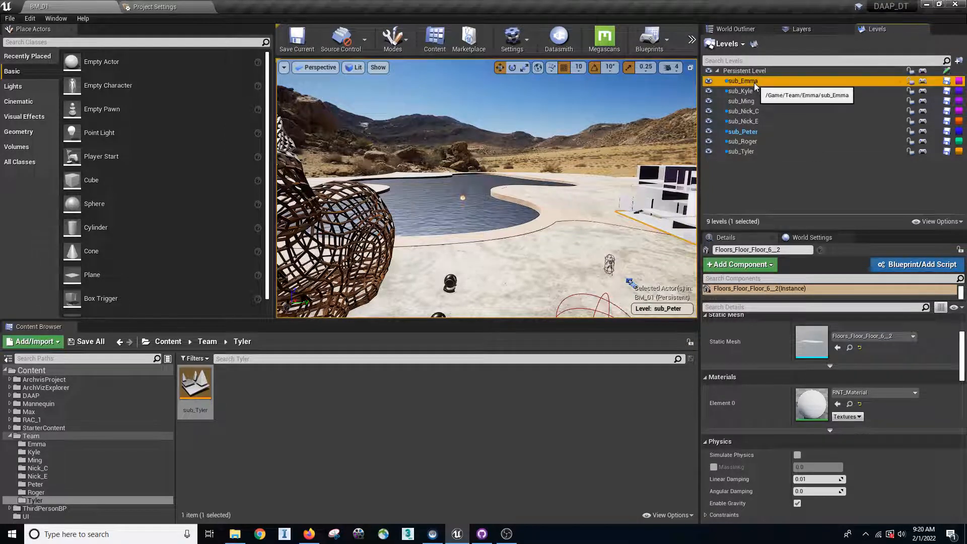
{"action": "left_click", "coordinate": [754, 91], "text": "ctrl"}
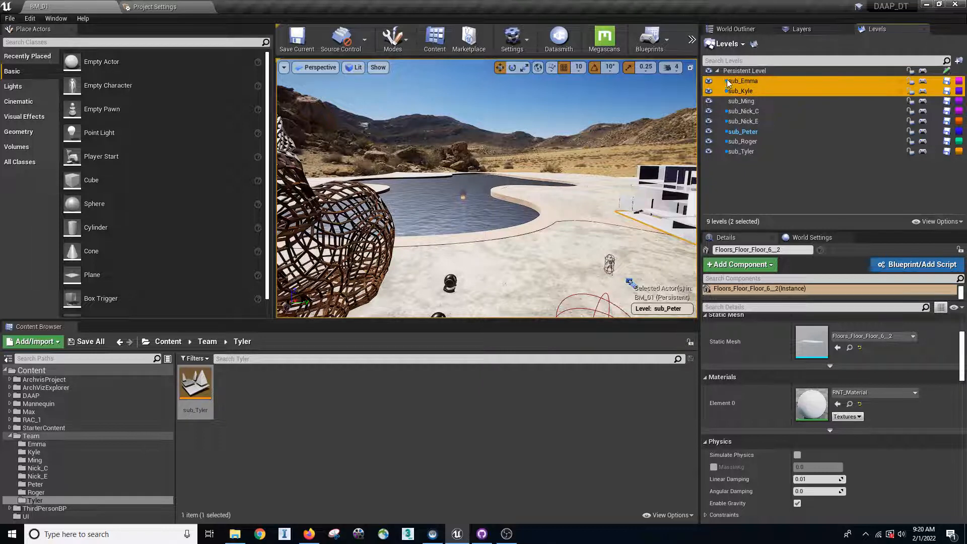
{"action": "right_click", "coordinate": [743, 81]}
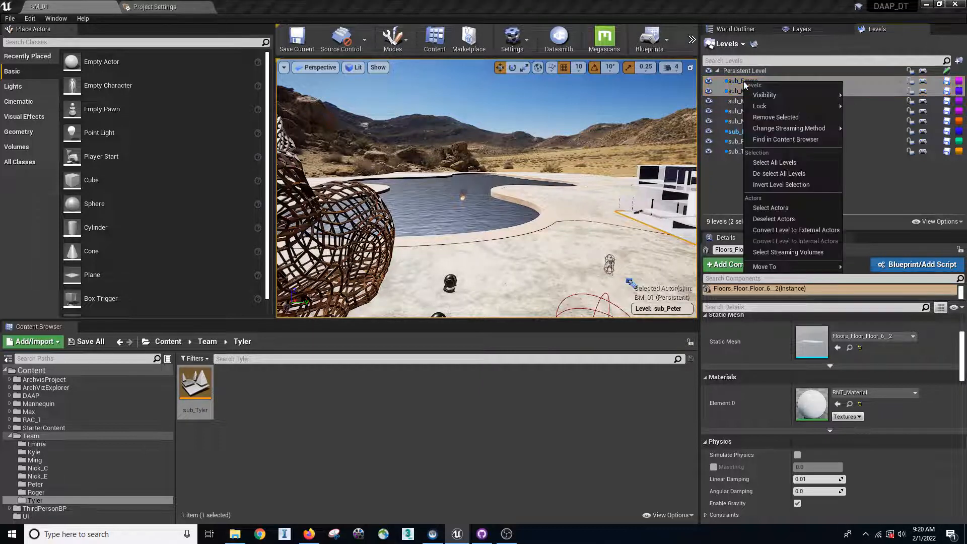
{"action": "mouse_move", "coordinate": [761, 94]}
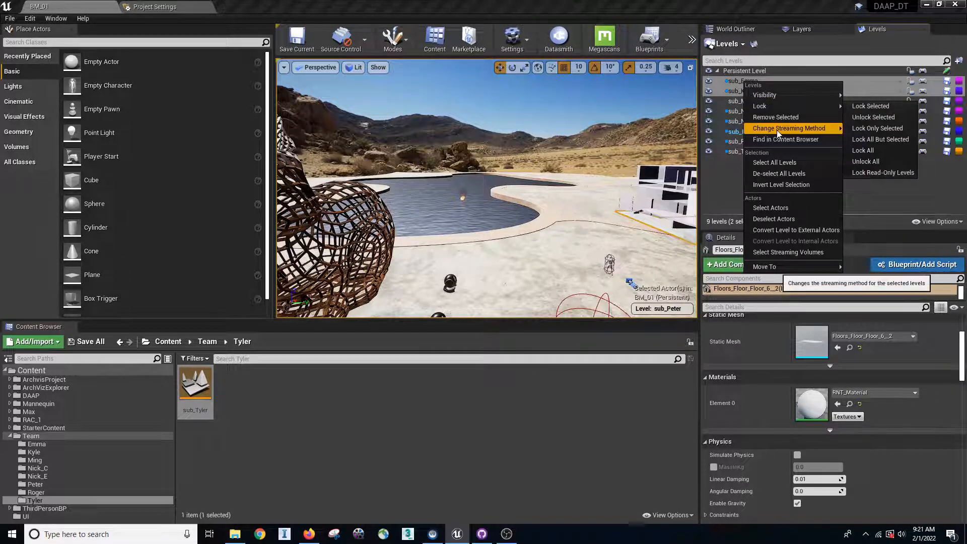
{"action": "mouse_move", "coordinate": [778, 129]}
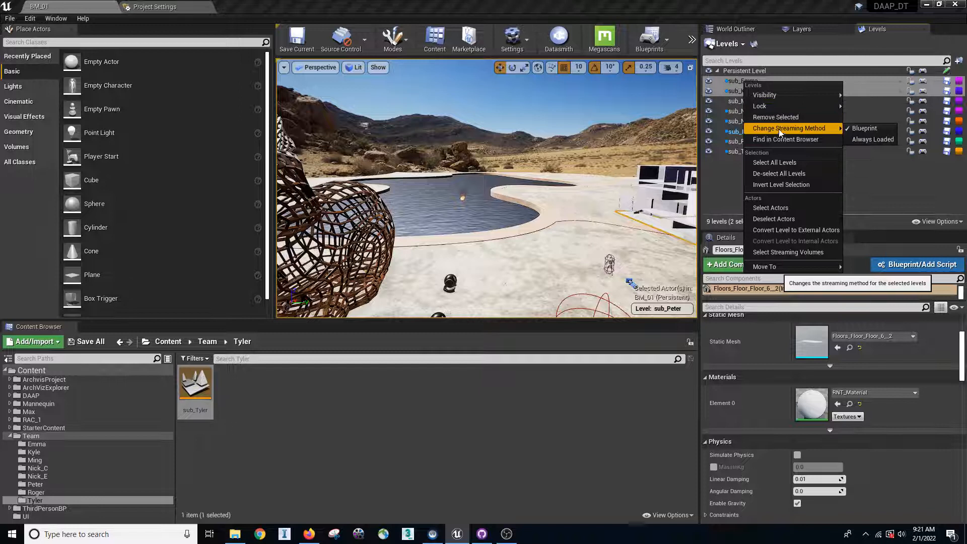
{"action": "left_click", "coordinate": [854, 131]}
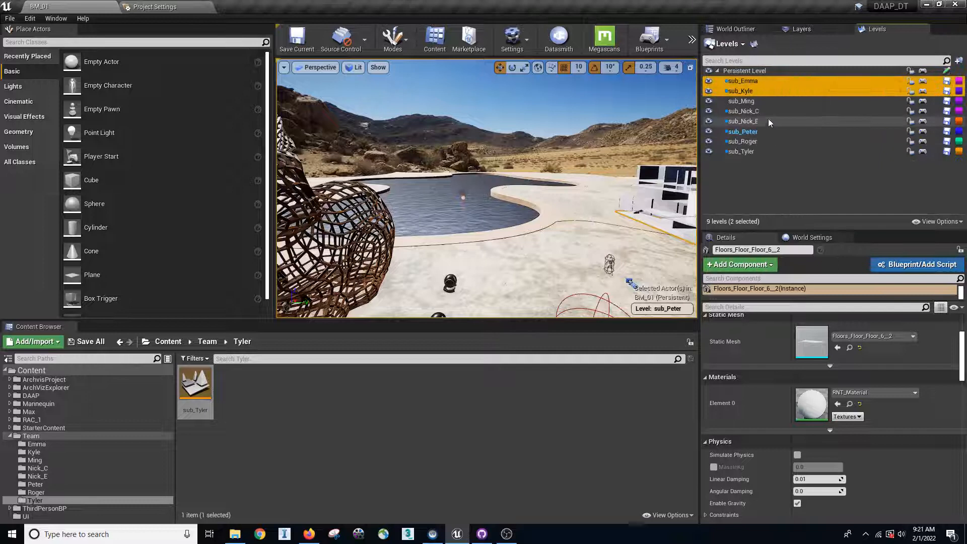
Step: Change the streaming method of the first two sub-levels to Always Loaded
{"action": "right_click", "coordinate": [794, 89]}
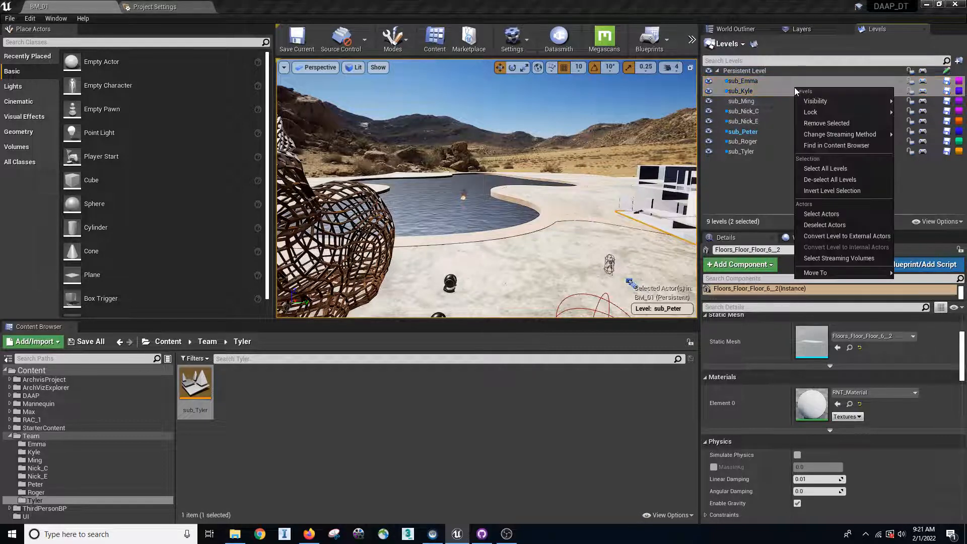
{"action": "mouse_move", "coordinate": [846, 135]}
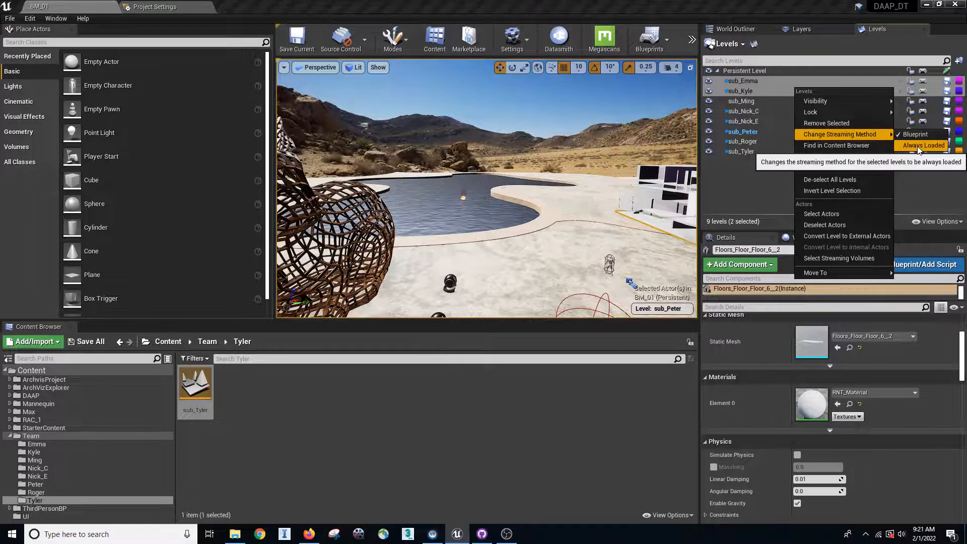
{"action": "left_click", "coordinate": [917, 145]}
Step: Set the streaming method of the last five sub-levels to Always Loaded and save all modified levels
{"action": "left_click", "coordinate": [773, 111]}
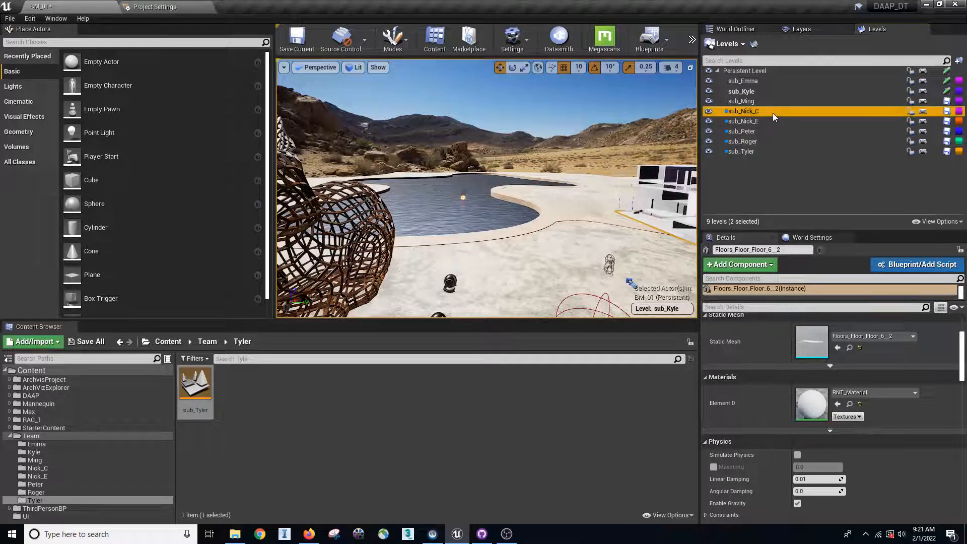
{"action": "left_click", "coordinate": [775, 150], "text": "shift"}
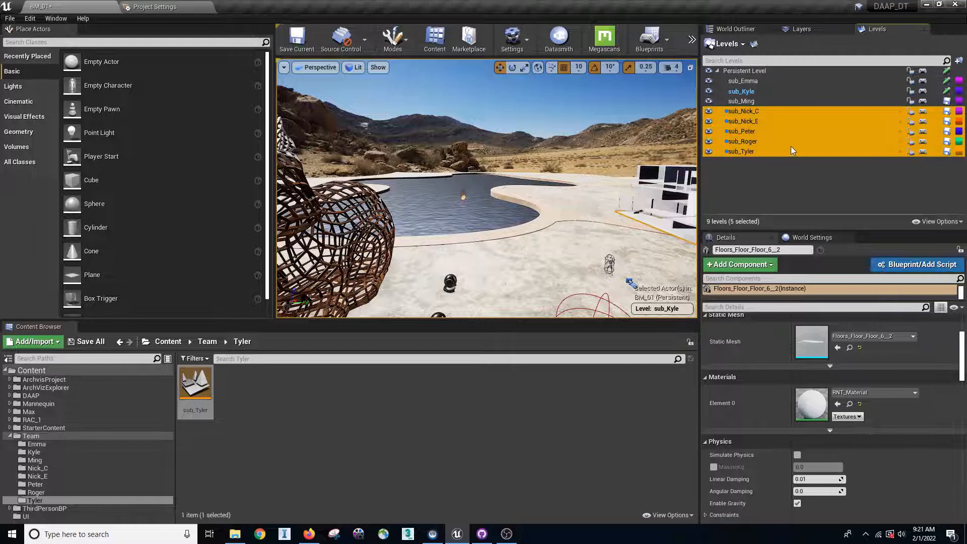
{"action": "right_click", "coordinate": [791, 147]}
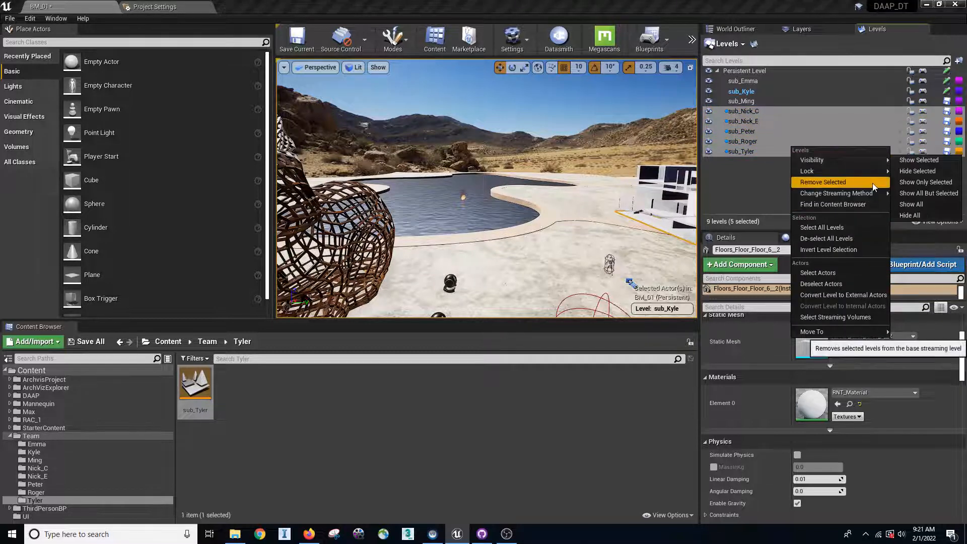
{"action": "mouse_move", "coordinate": [871, 191]}
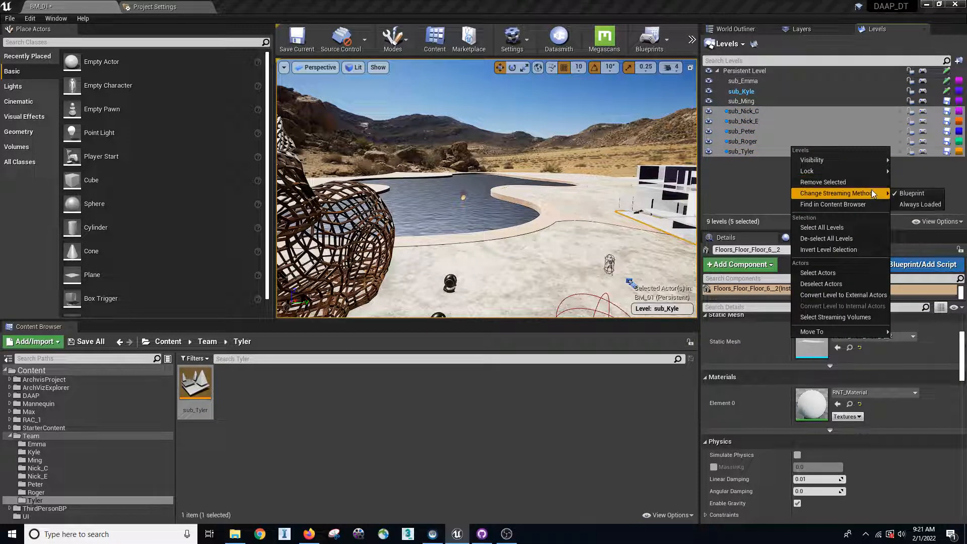
{"action": "left_click", "coordinate": [910, 204]}
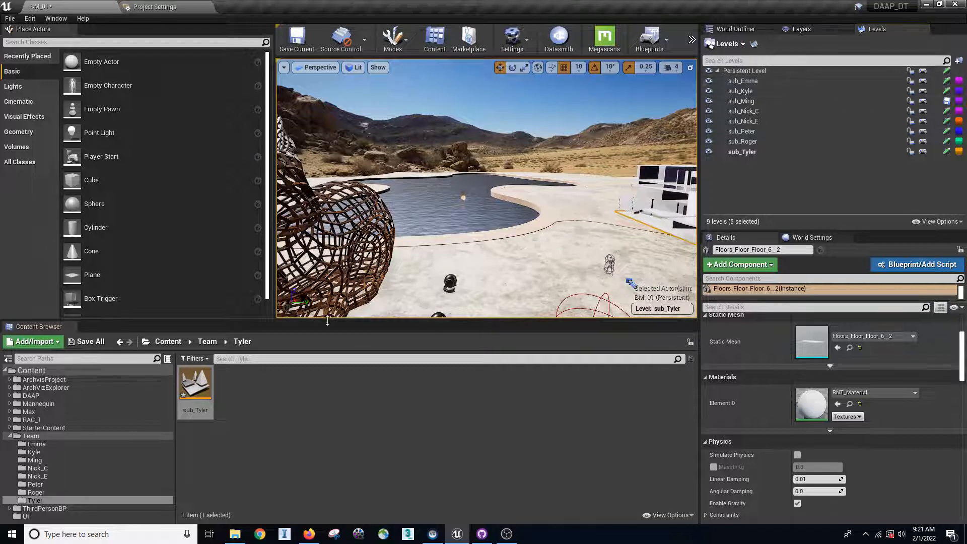
{"action": "left_click", "coordinate": [95, 344]}
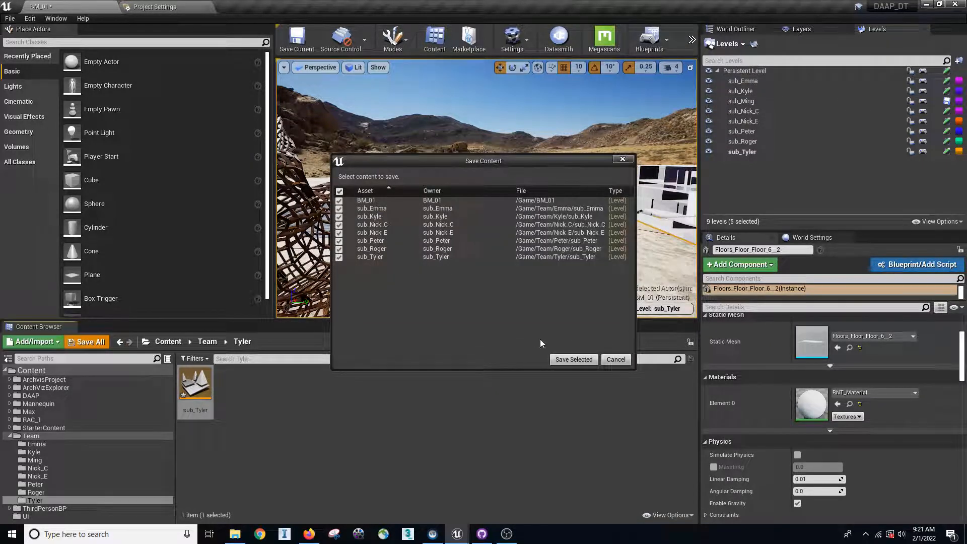
{"action": "left_click", "coordinate": [573, 359]}
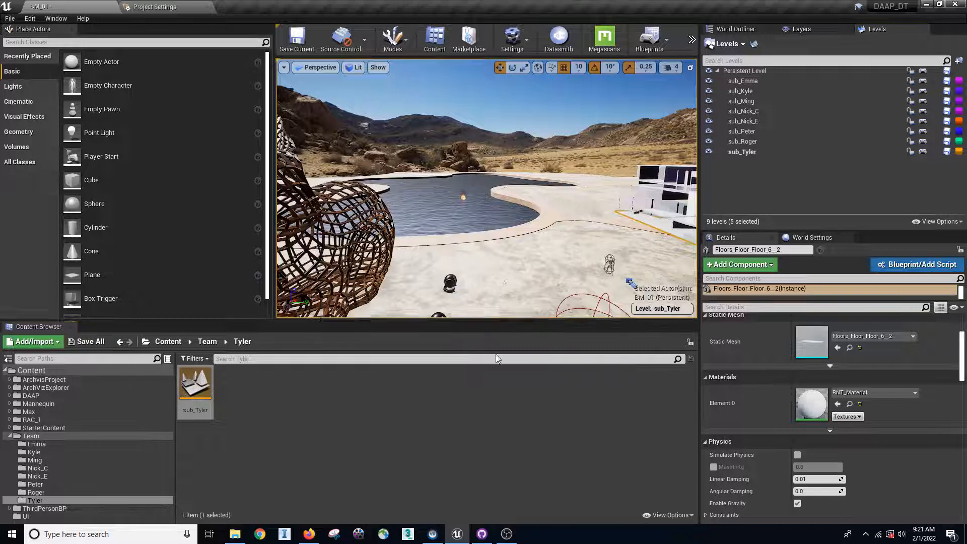
Step: Look through the members' folders under Team, ending in the first one, to review their level assets
{"action": "left_click", "coordinate": [60, 443]}
{"action": "left_click", "coordinate": [59, 461]}
{"action": "left_click", "coordinate": [62, 475]}
{"action": "left_click", "coordinate": [66, 484]}
{"action": "left_click", "coordinate": [68, 500]}
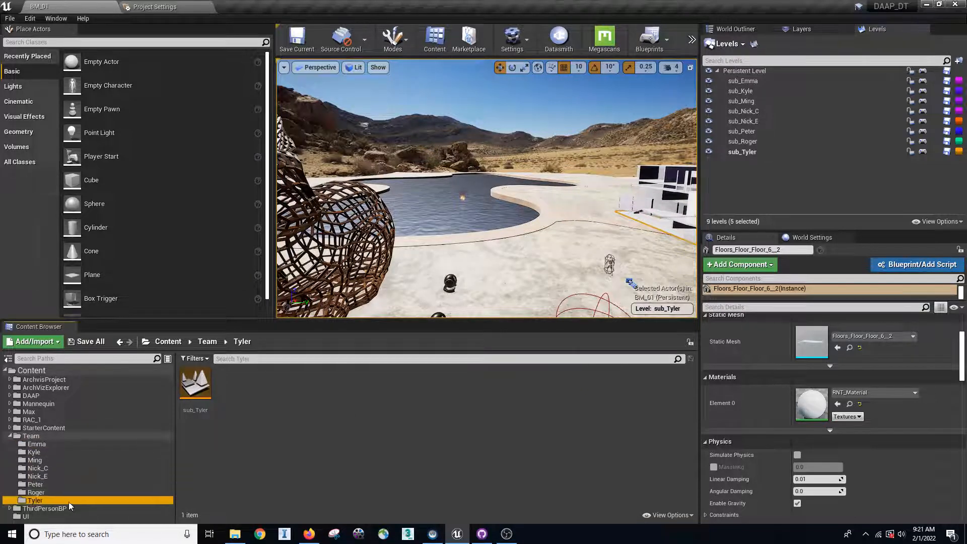
{"action": "left_click", "coordinate": [72, 451]}
{"action": "left_click", "coordinate": [119, 443]}
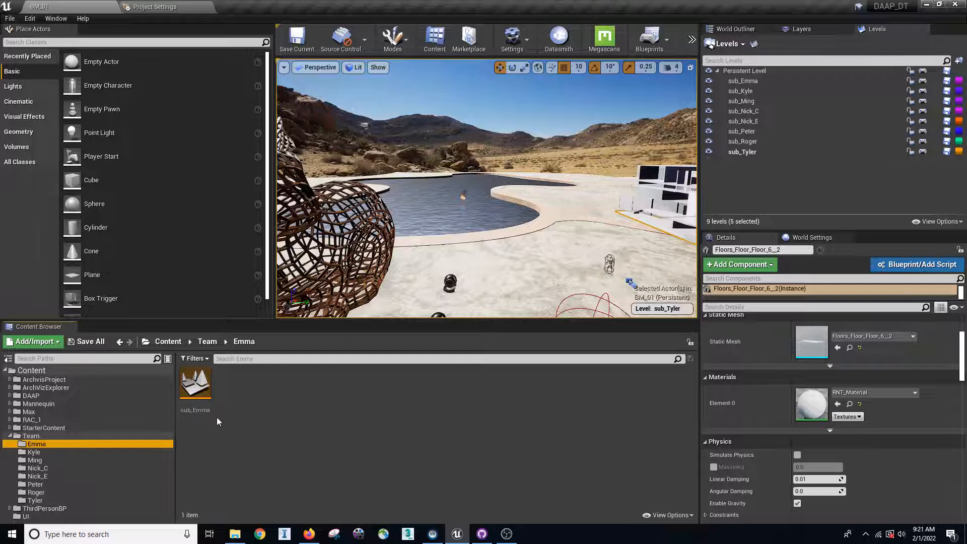
Step: Check that sensor3 belongs to the persistent level by hiding and showing that level, and reselect the sensor to view its transform
{"action": "right_click_drag", "start_coordinate": [501, 221], "coordinate": [495, 238]}
{"action": "left_click", "coordinate": [417, 250]}
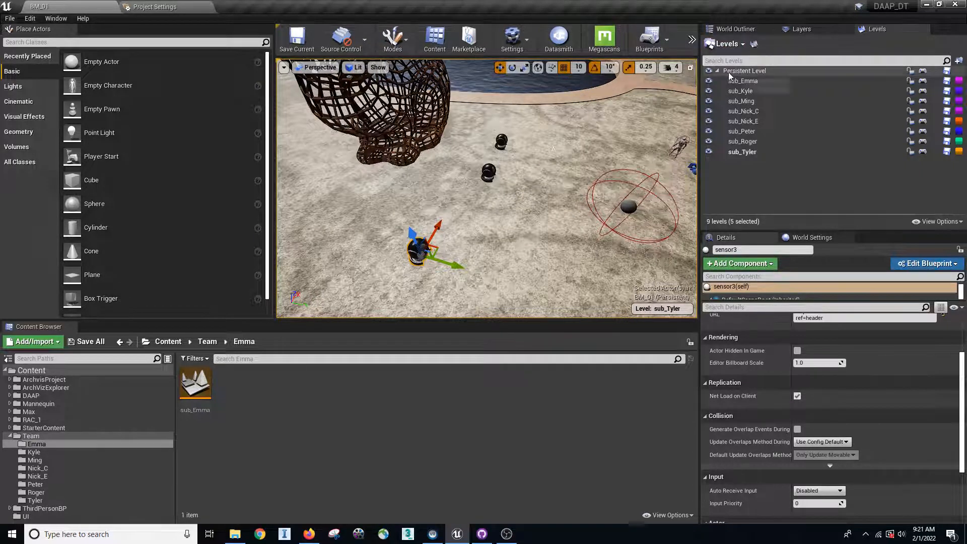
{"action": "left_click", "coordinate": [709, 72]}
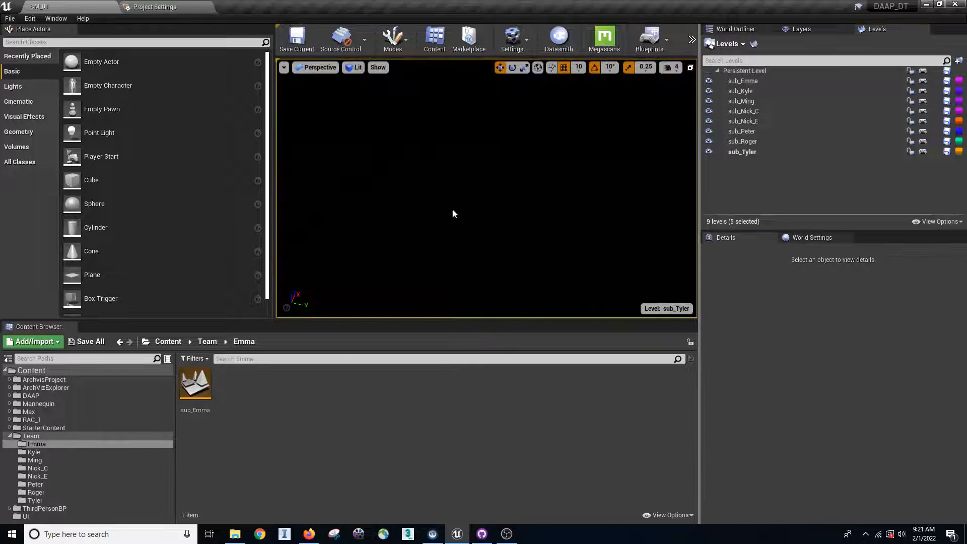
{"action": "left_click", "coordinate": [708, 71]}
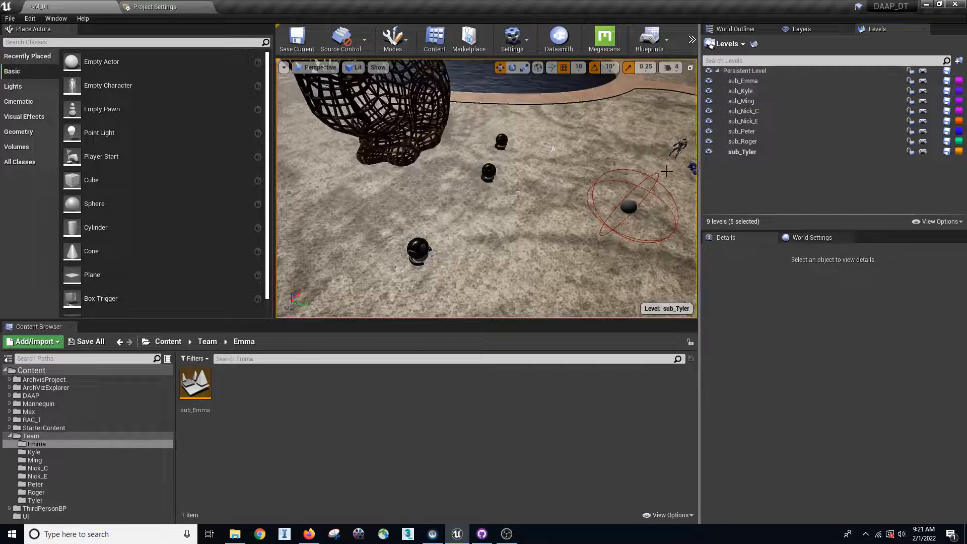
{"action": "left_click", "coordinate": [421, 250]}
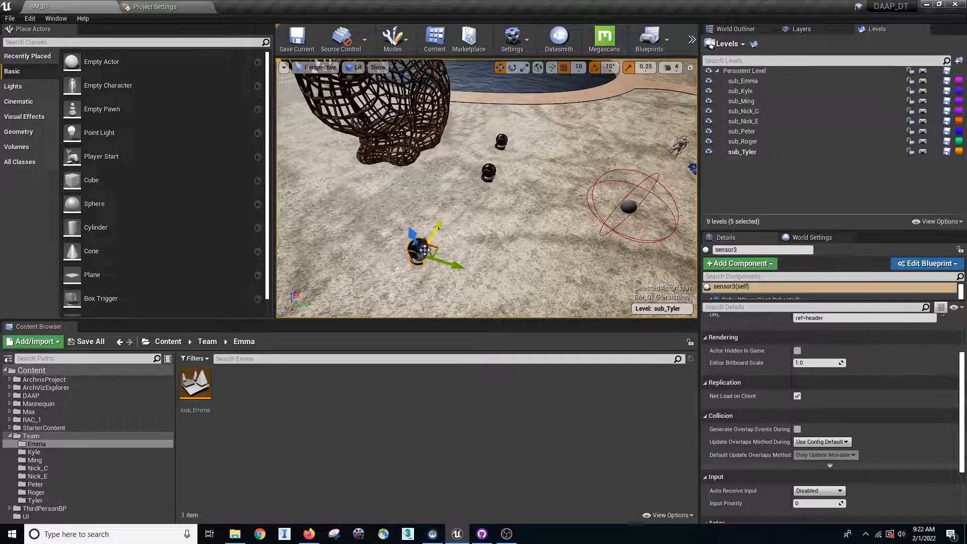
{"action": "right_click_drag", "start_coordinate": [483, 220], "coordinate": [576, 142]}
{"action": "mouse_move", "coordinate": [534, 198]}
{"action": "right_mouse_down"}
{"action": "mouse_move", "coordinate": [604, 176]}
{"action": "mouse_move", "coordinate": [652, 254]}
{"action": "right_mouse_up"}
{"action": "scroll", "coordinate": [934, 386], "scroll_direction": "up", "scroll_amount": 3}
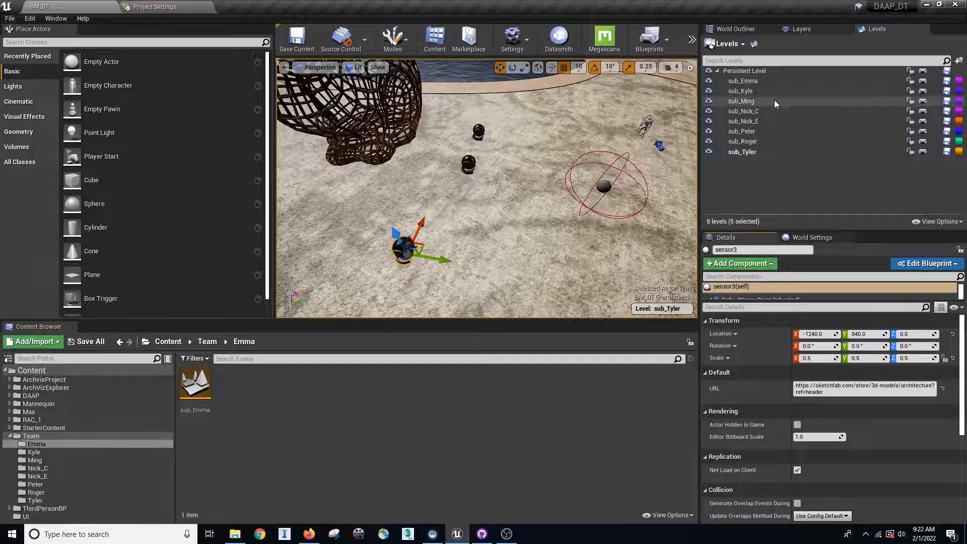
Step: Make the third sub-level in the list the current level and select it
{"action": "left_click", "coordinate": [661, 308]}
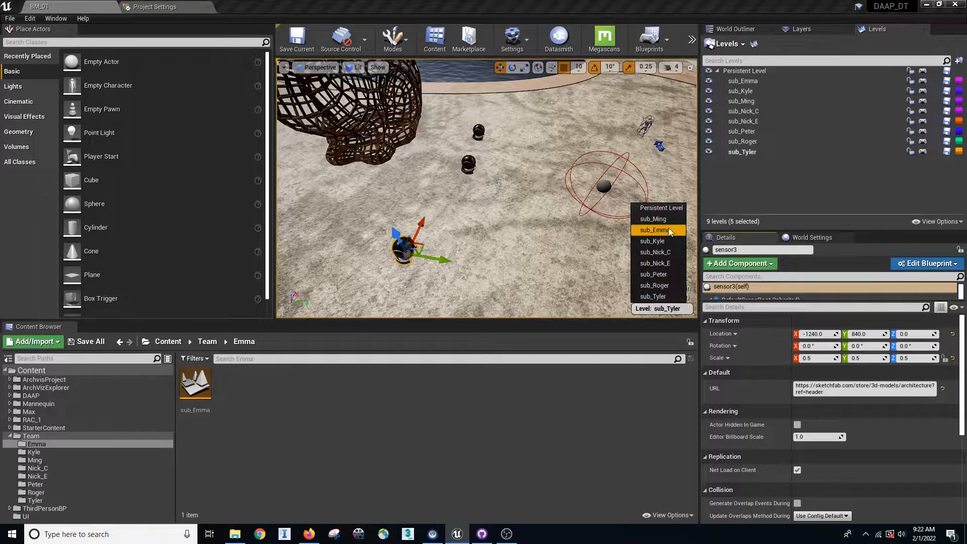
{"action": "left_click", "coordinate": [669, 219]}
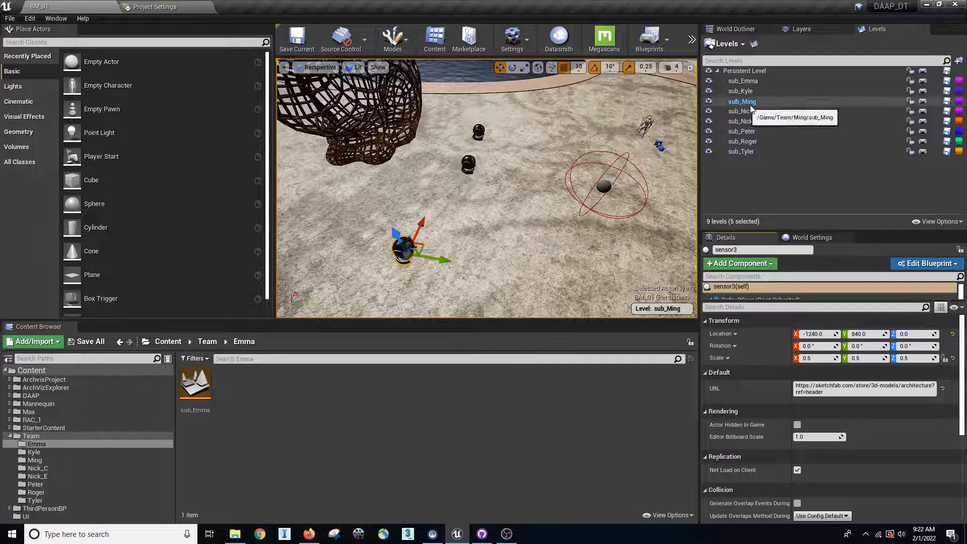
{"action": "left_click", "coordinate": [790, 101]}
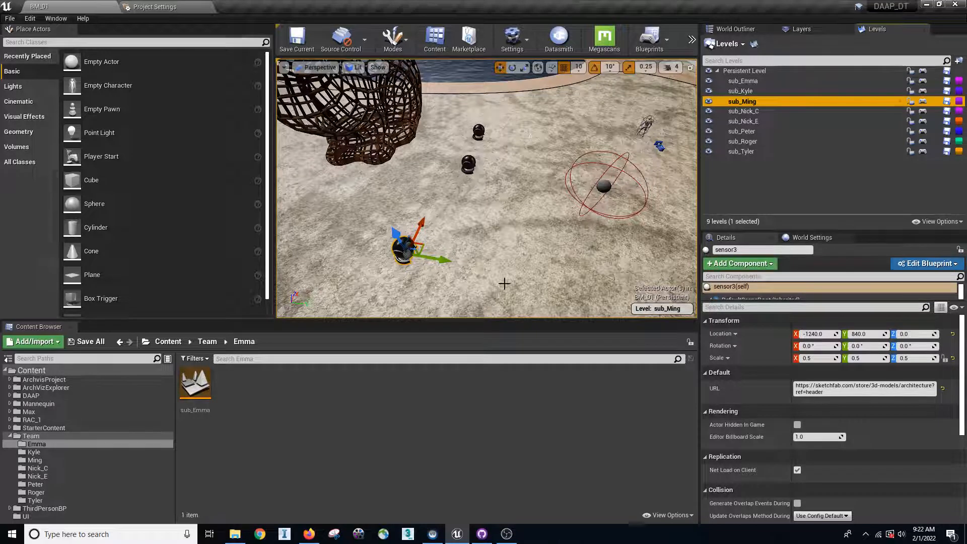
Step: Copy the sensor3 actor, paste it into the current sub-level, and move the copy along Y to 1260
{"action": "right_click", "coordinate": [399, 252]}
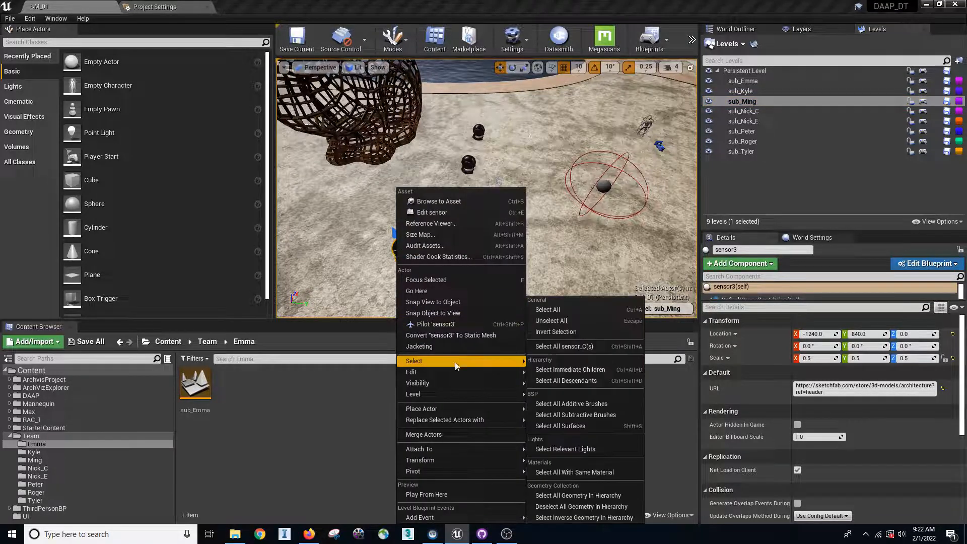
{"action": "mouse_move", "coordinate": [455, 372]}
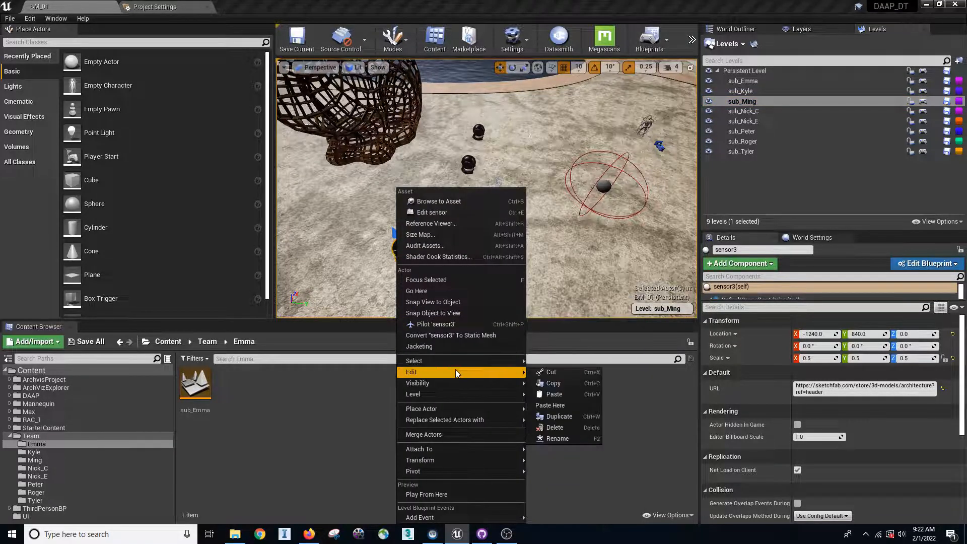
{"action": "left_click", "coordinate": [548, 384]}
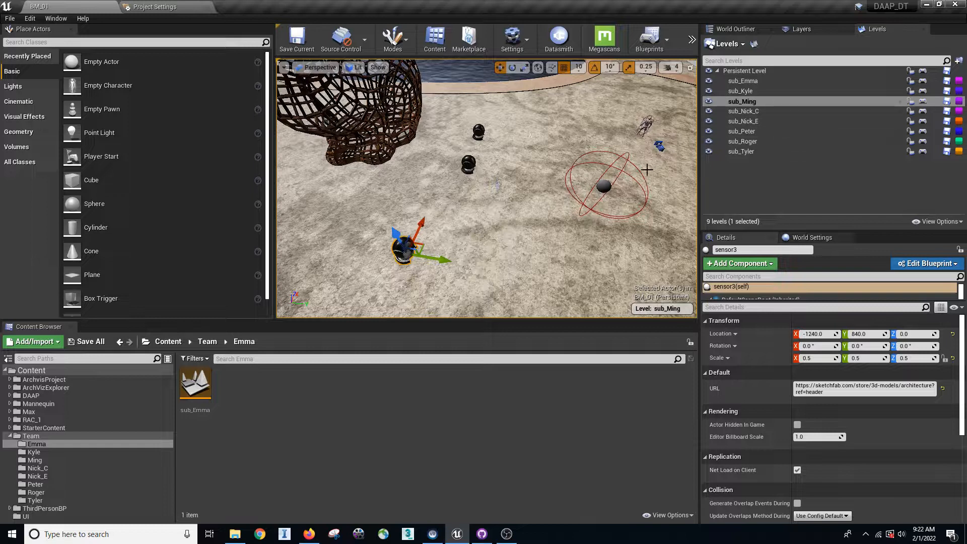
{"action": "right_click", "coordinate": [539, 239]}
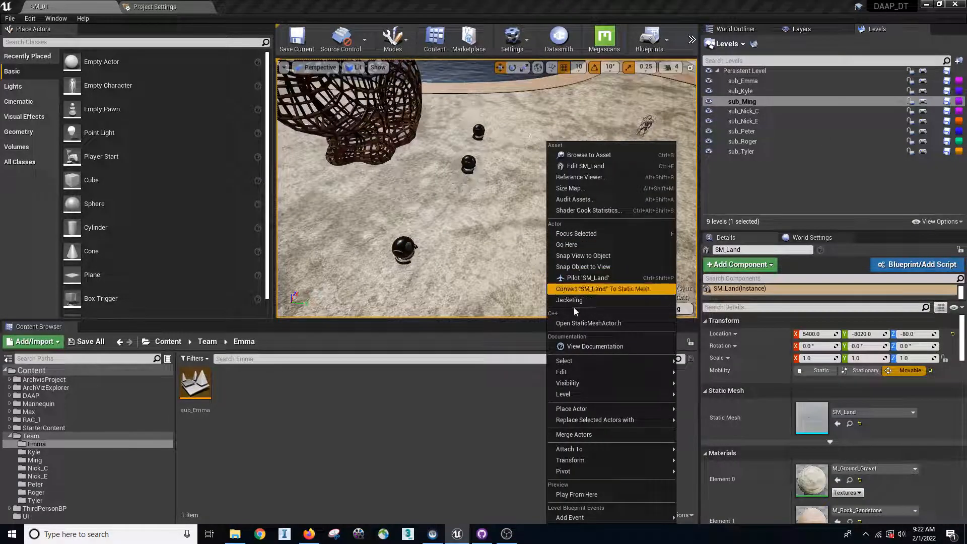
{"action": "mouse_move", "coordinate": [584, 371]}
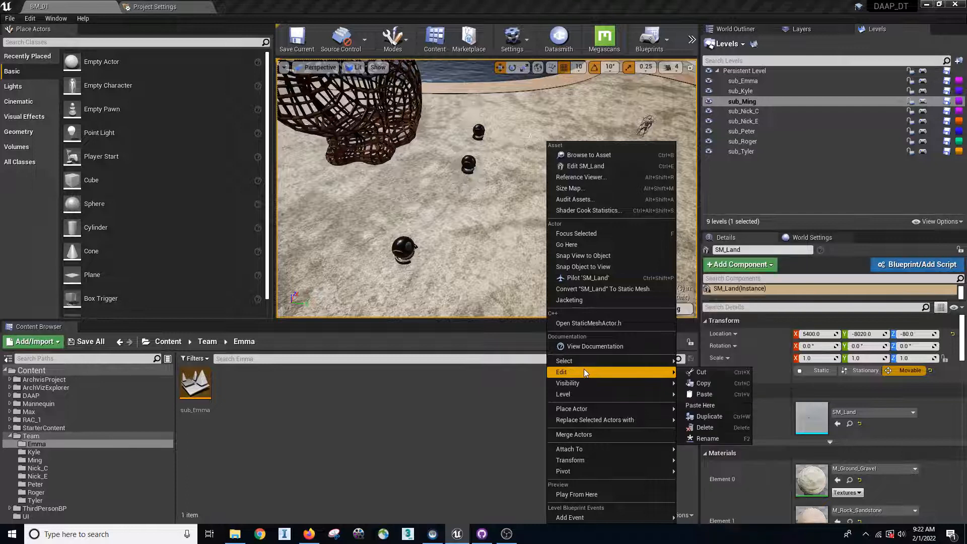
{"action": "left_click", "coordinate": [700, 394]}
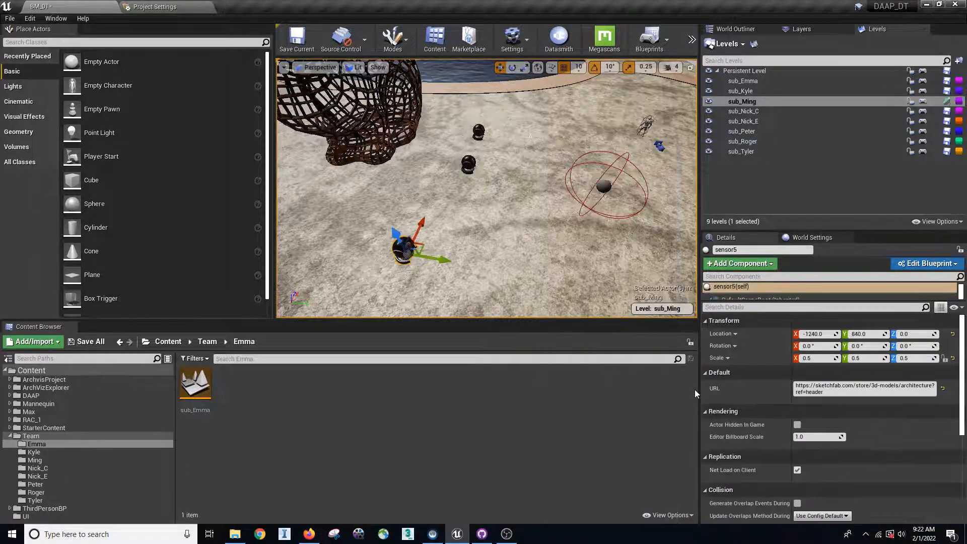
{"action": "left_click_drag", "start_coordinate": [443, 259], "coordinate": [503, 270]}
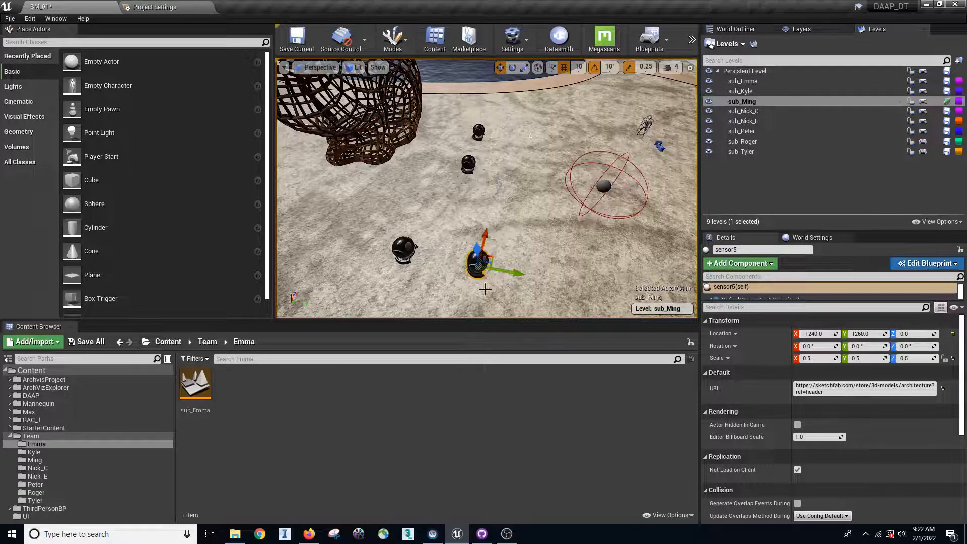
Step: Hide and show the third sub-level to check the copied sensor, and find the sensor's level in the Level Browser
{"action": "left_click", "coordinate": [708, 102]}
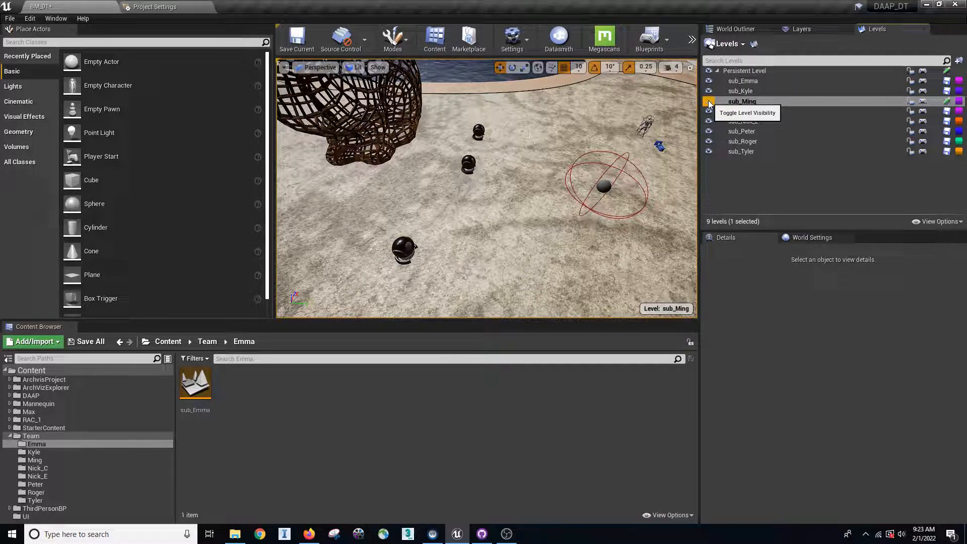
{"action": "left_click", "coordinate": [707, 103]}
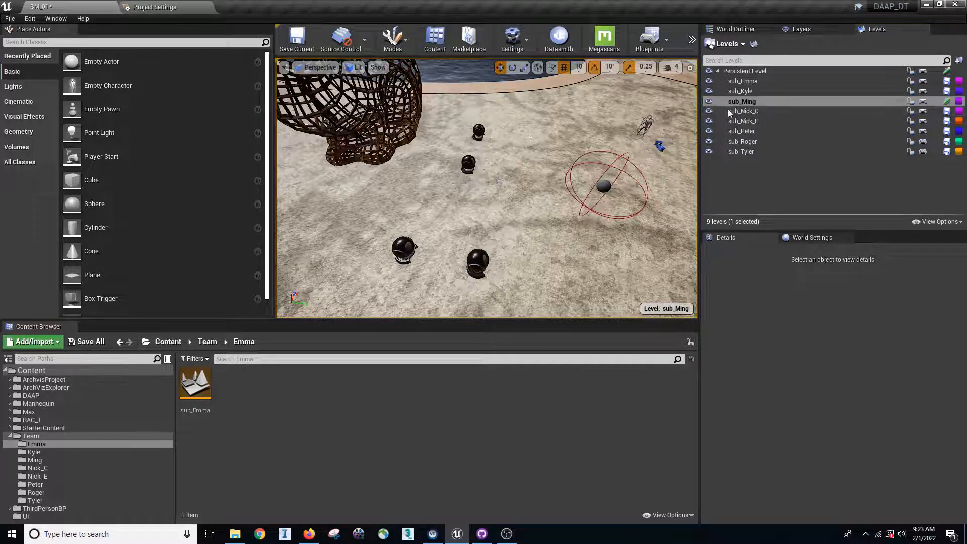
{"action": "left_click", "coordinate": [483, 262]}
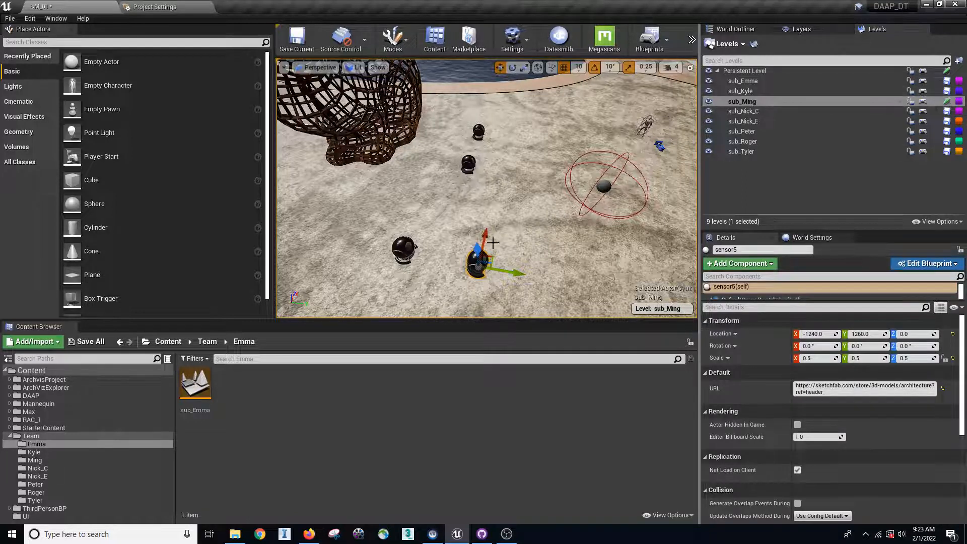
{"action": "right_click", "coordinate": [470, 262]}
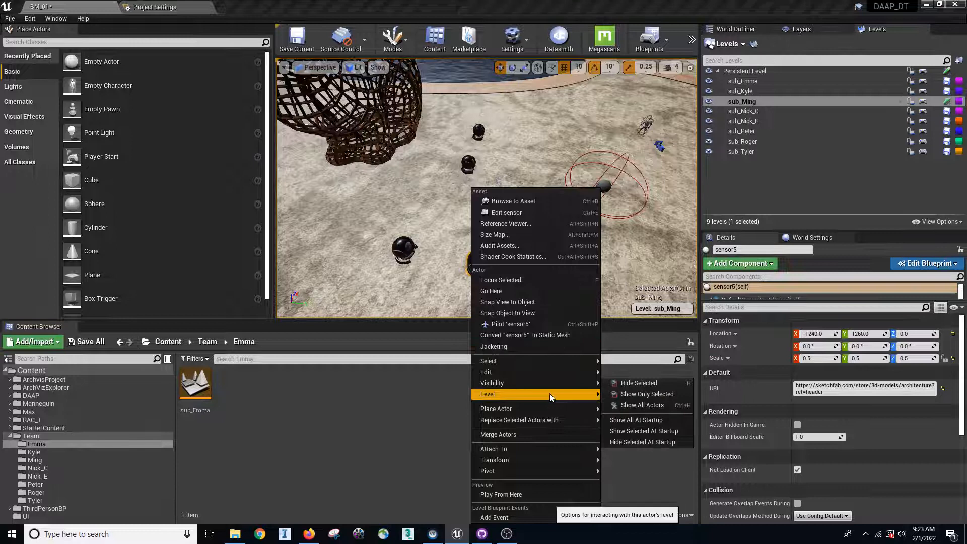
{"action": "mouse_move", "coordinate": [548, 394]}
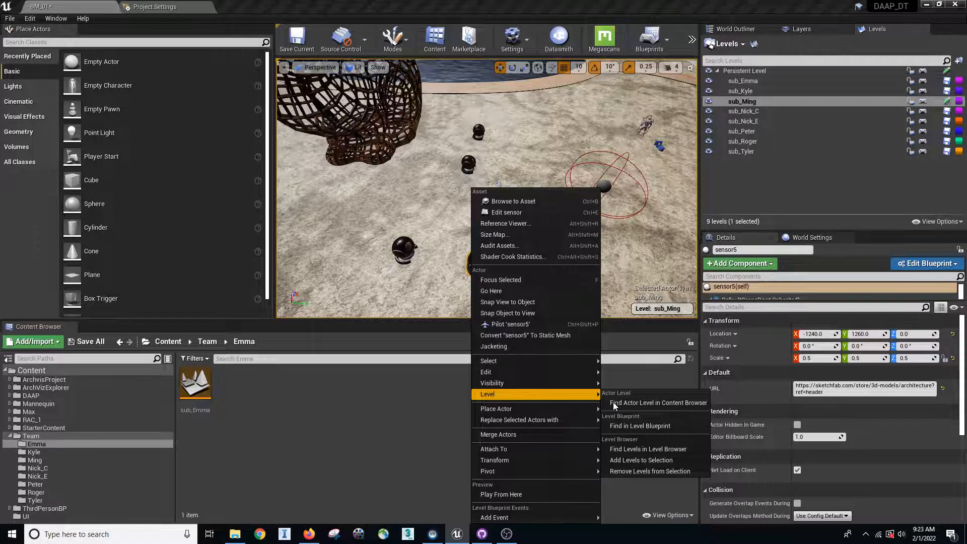
{"action": "left_click", "coordinate": [654, 447]}
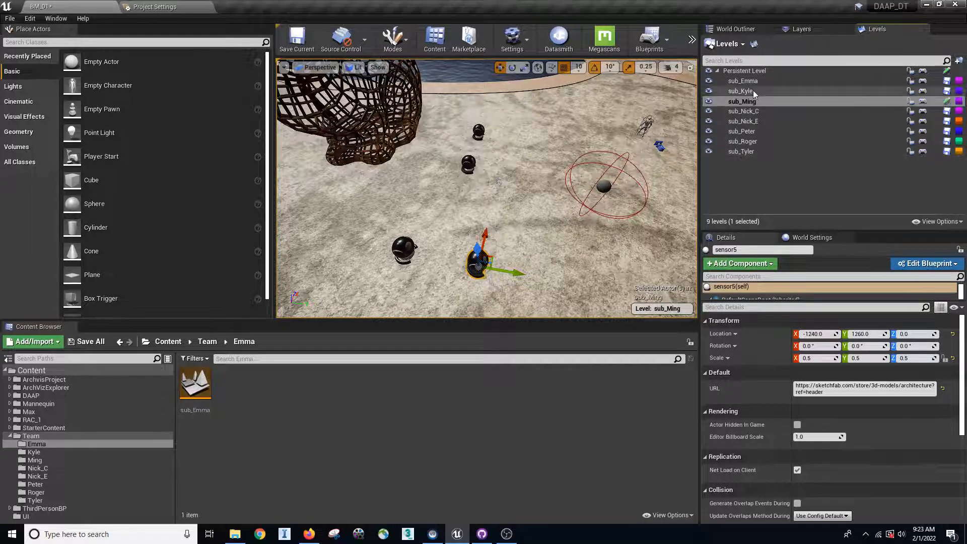
Step: Make the last sub-level in the list the current level and clear the level selection
{"action": "double_click", "coordinate": [753, 147]}
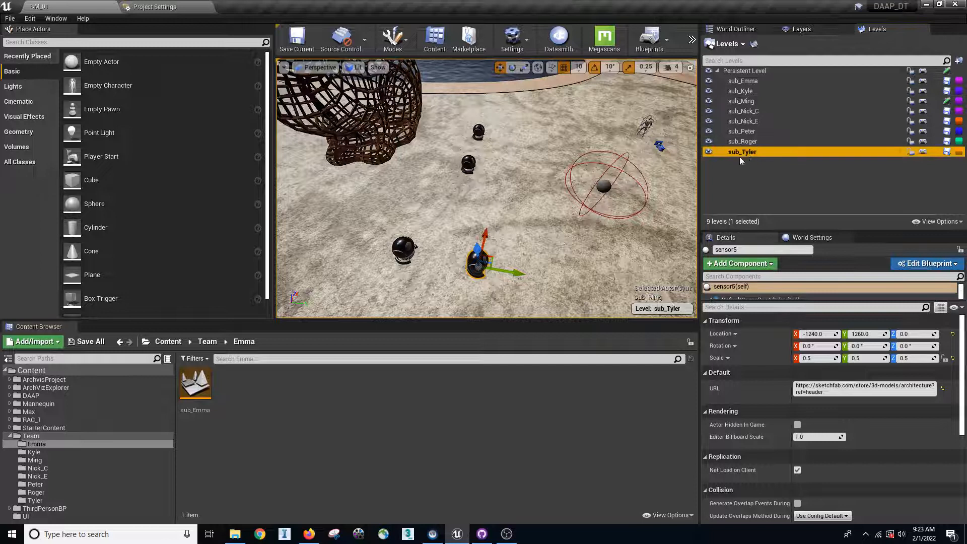
{"action": "left_click", "coordinate": [576, 254]}
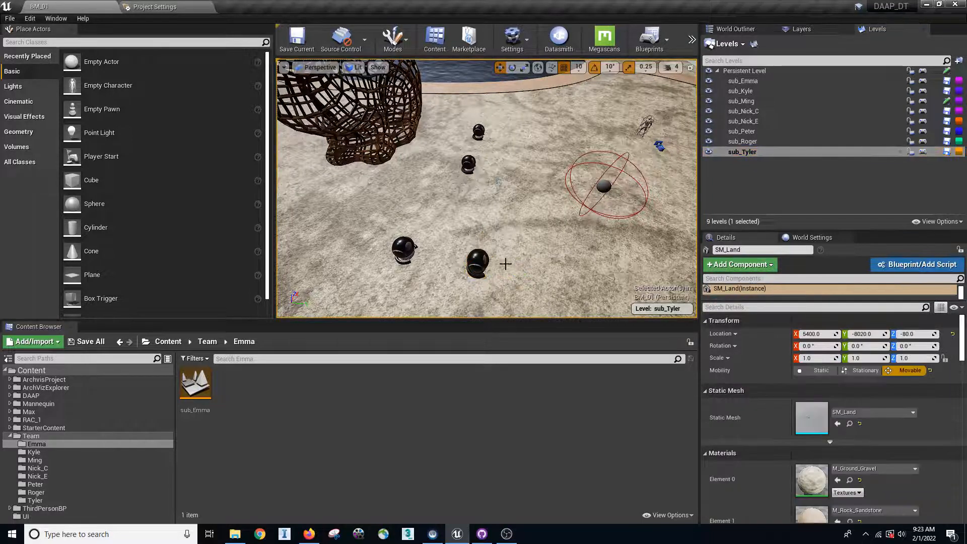
{"action": "left_click", "coordinate": [744, 184]}
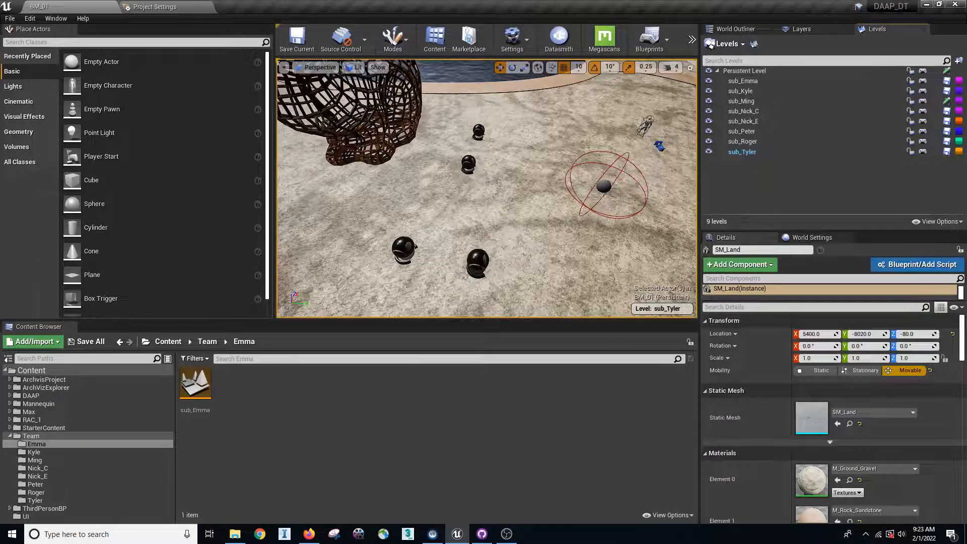
Step: Find the level of the sensor5 actor in the Level Browser and hide and show that sub-level
{"action": "left_click", "coordinate": [474, 269]}
{"action": "right_click", "coordinate": [477, 264]}
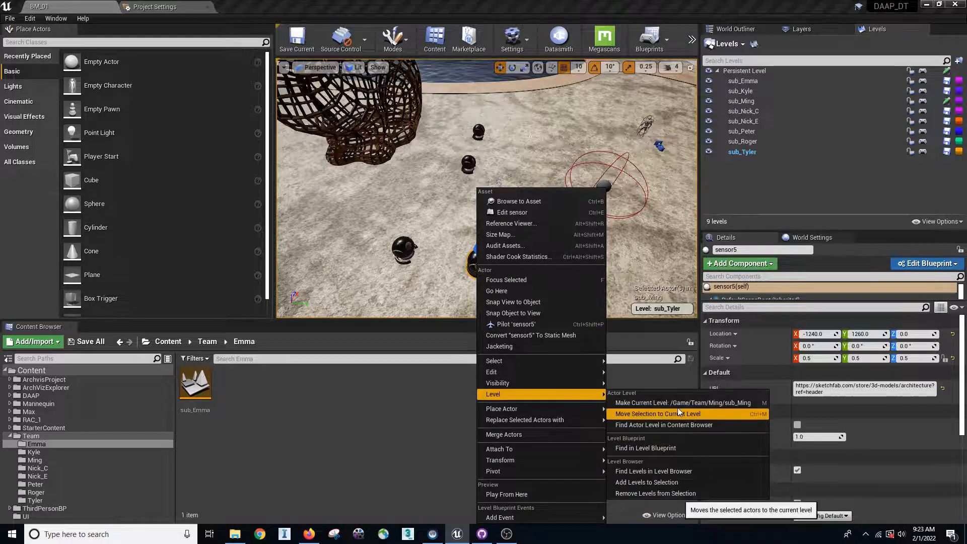
{"action": "left_click", "coordinate": [669, 470]}
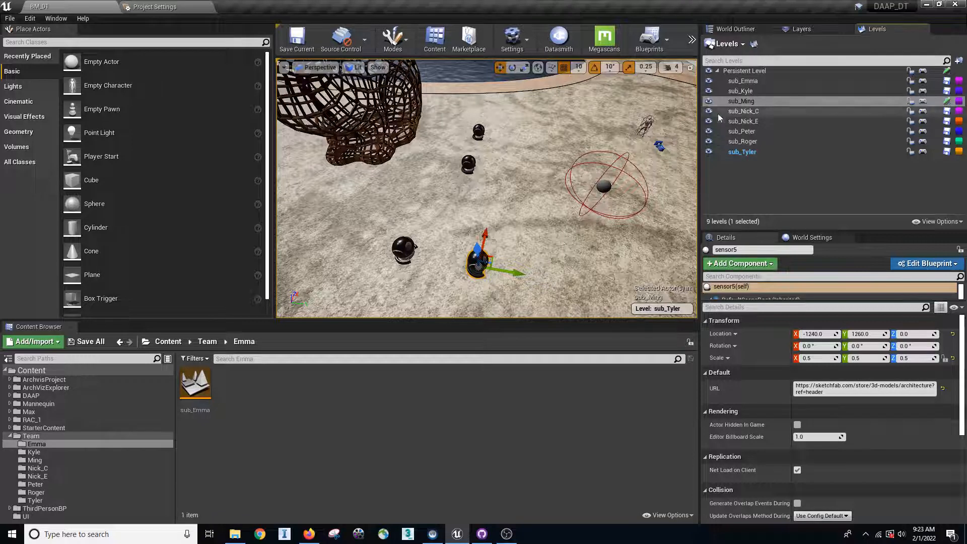
{"action": "left_click", "coordinate": [709, 101]}
{"action": "left_click", "coordinate": [708, 100]}
Step: Make the third sub-level in the list the current level and select the sensor5 actor to inspect its URL
{"action": "double_click", "coordinate": [771, 100]}
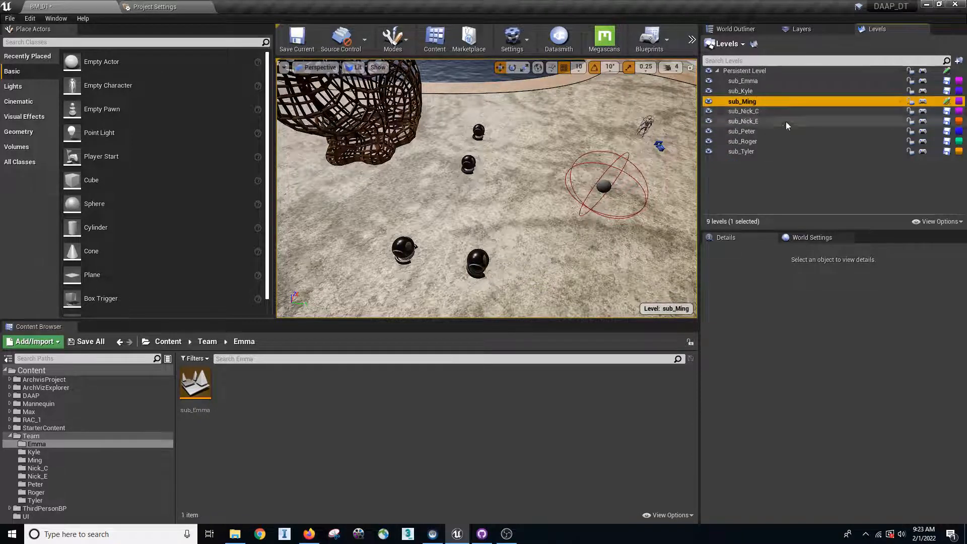
{"action": "right_click_drag", "start_coordinate": [509, 284], "coordinate": [500, 260]}
{"action": "left_click", "coordinate": [475, 244]}
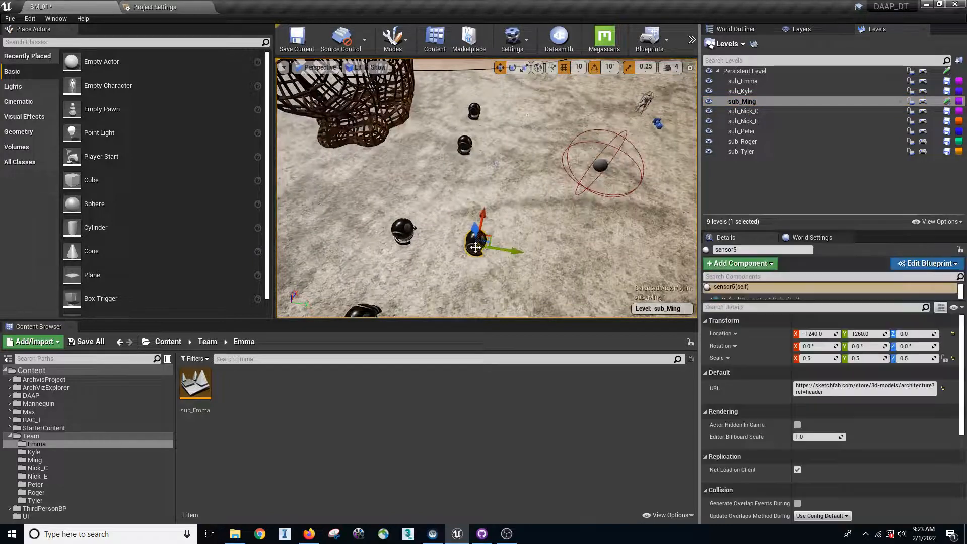
{"action": "left_click", "coordinate": [868, 392]}
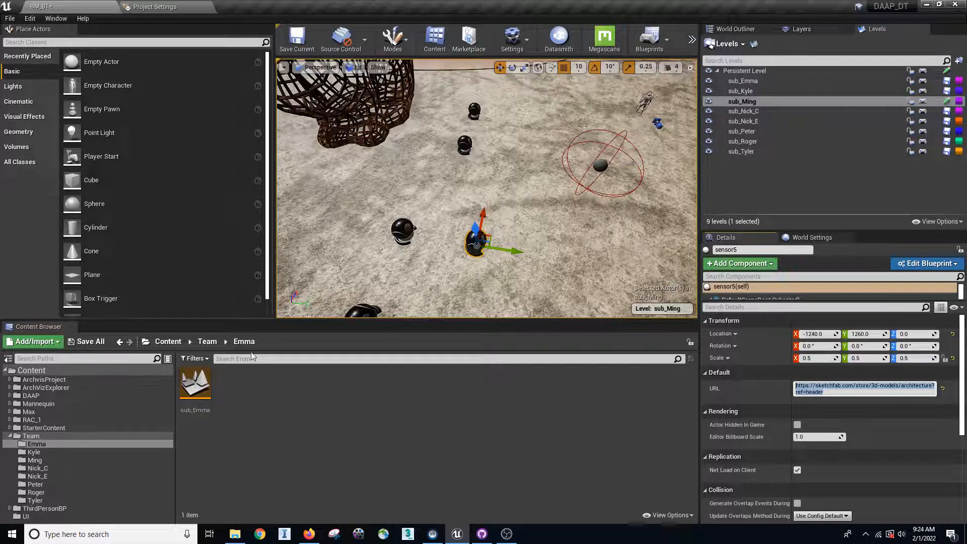
Step: Show the third team member's content folder and save all modified content, BM_01 and the member's sub-level
{"action": "left_click", "coordinate": [40, 461]}
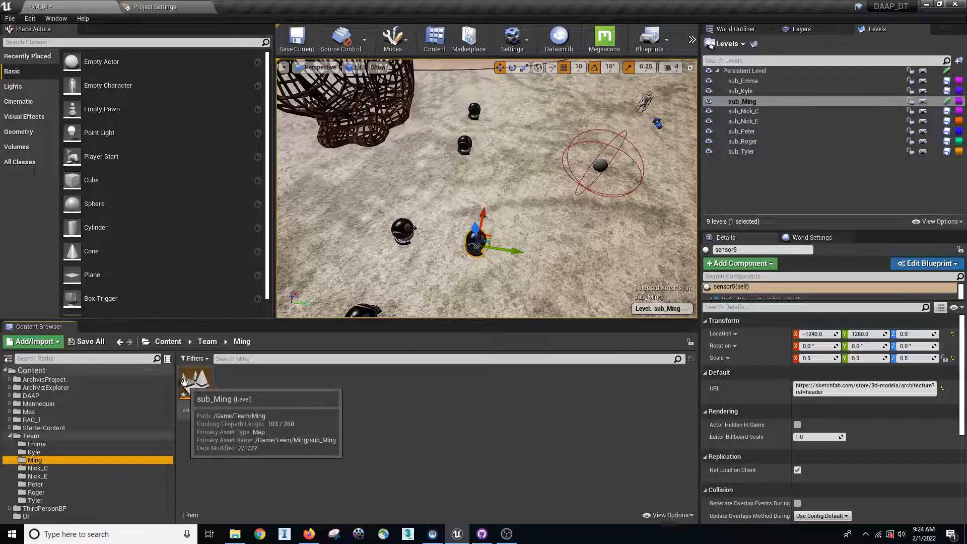
{"action": "left_click", "coordinate": [91, 342]}
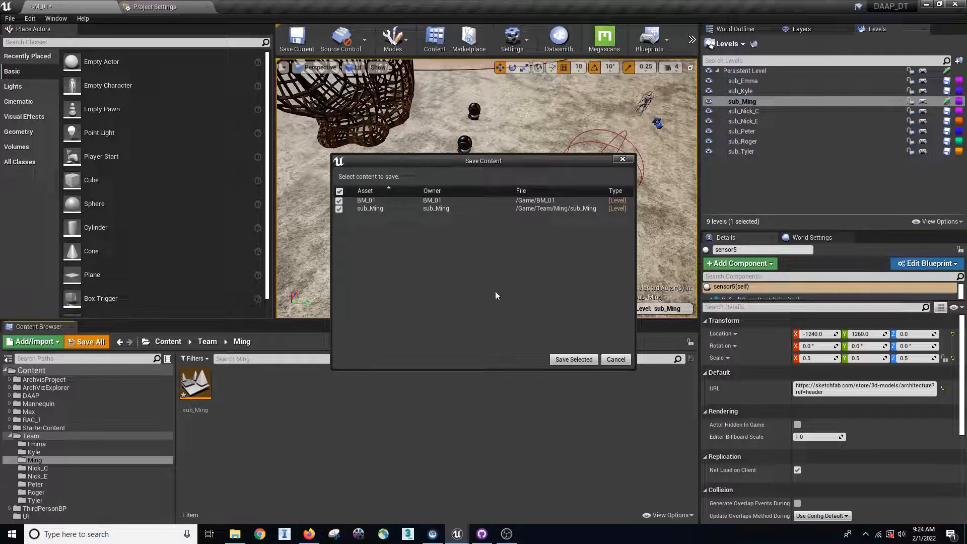
{"action": "left_click", "coordinate": [565, 359]}
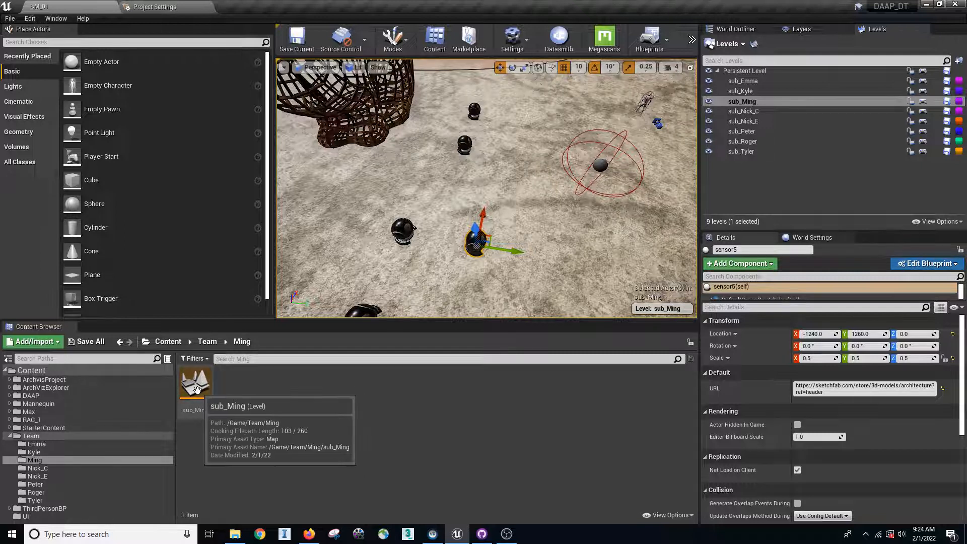
Step: Move the sensor5 actor to X -1430 and Y 2160 and save the modified sub-level
{"action": "right_click_drag", "start_coordinate": [468, 274], "coordinate": [387, 246]}
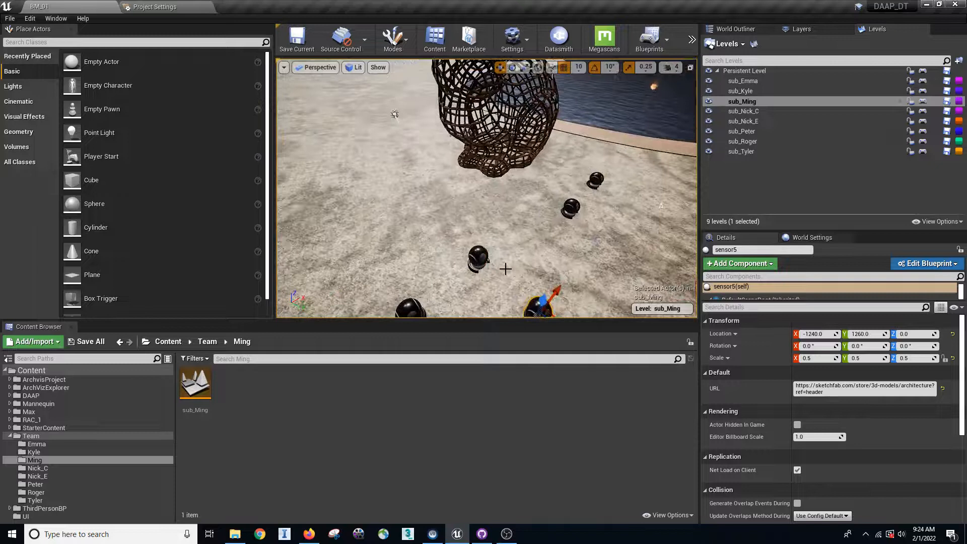
{"action": "right_click_drag", "start_coordinate": [522, 233], "coordinate": [523, 243]}
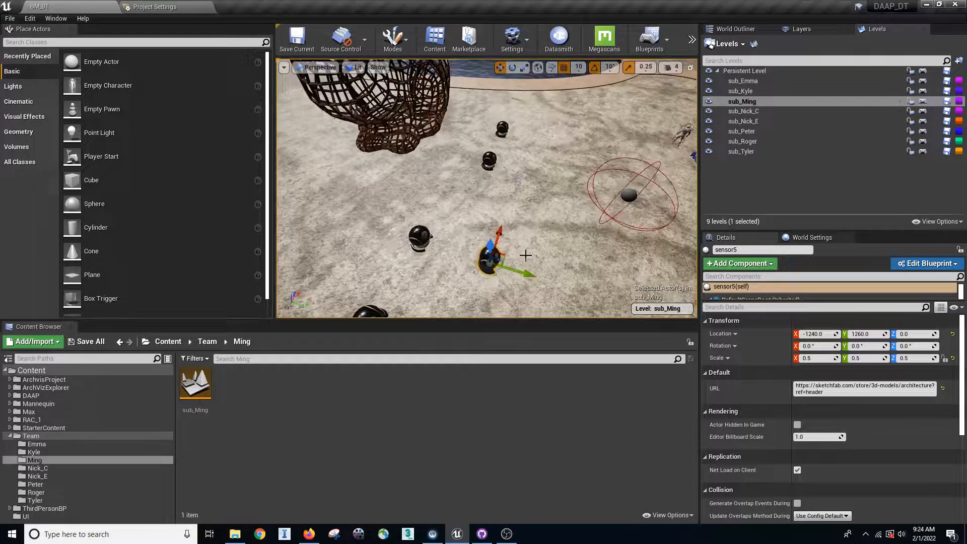
{"action": "left_click_drag", "start_coordinate": [527, 276], "coordinate": [641, 296]}
{"action": "right_click_drag", "start_coordinate": [640, 296], "coordinate": [488, 202]}
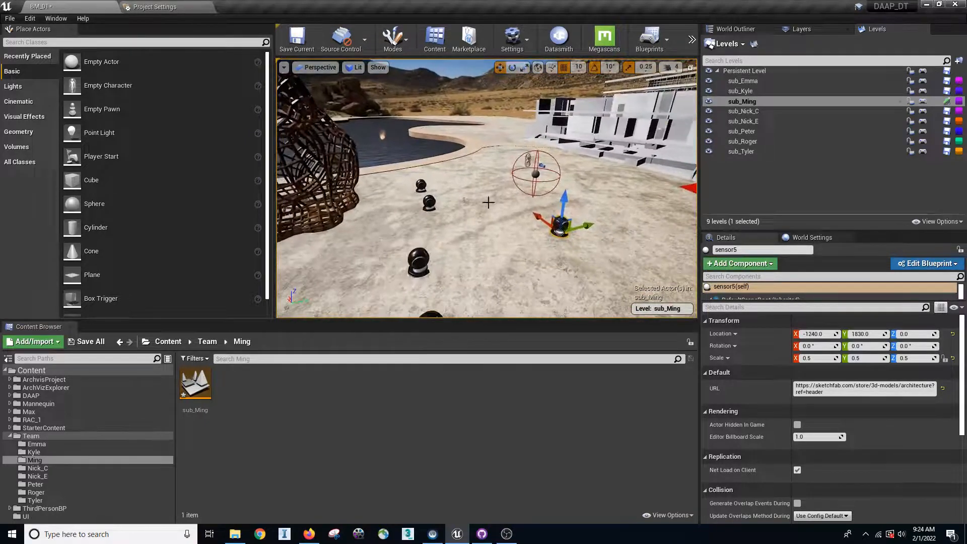
{"action": "left_click_drag", "start_coordinate": [537, 215], "coordinate": [638, 228]}
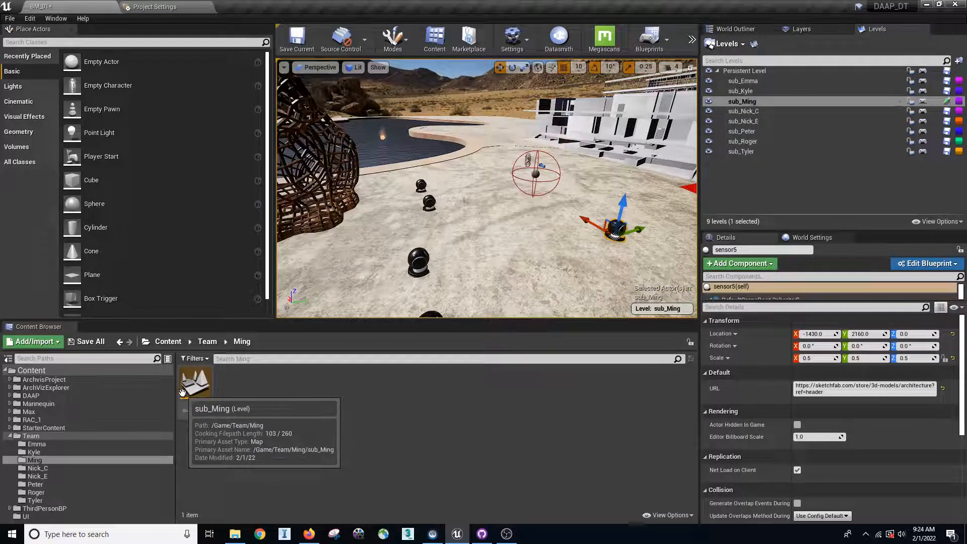
{"action": "left_click", "coordinate": [94, 346]}
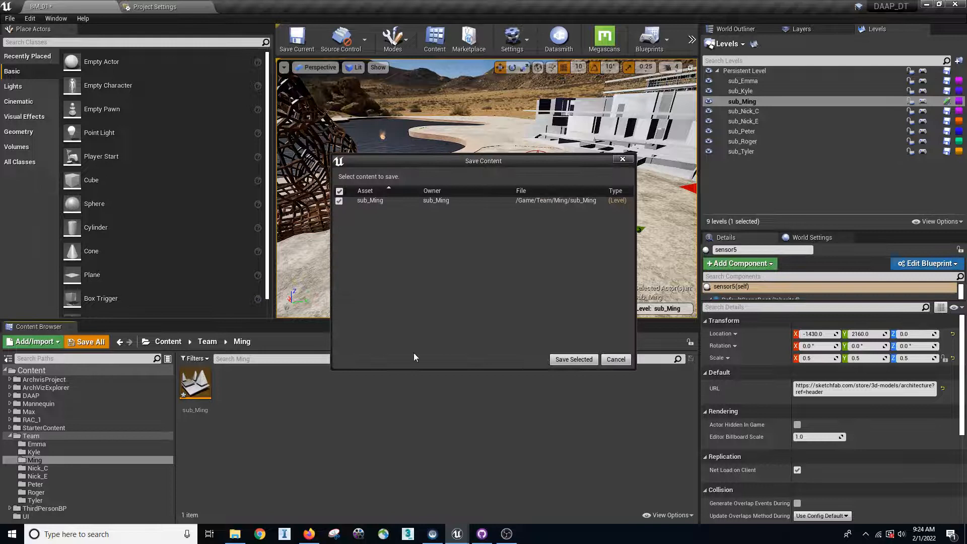
{"action": "left_click", "coordinate": [570, 356]}
{"action": "right_click_drag", "start_coordinate": [577, 241], "coordinate": [612, 276]}
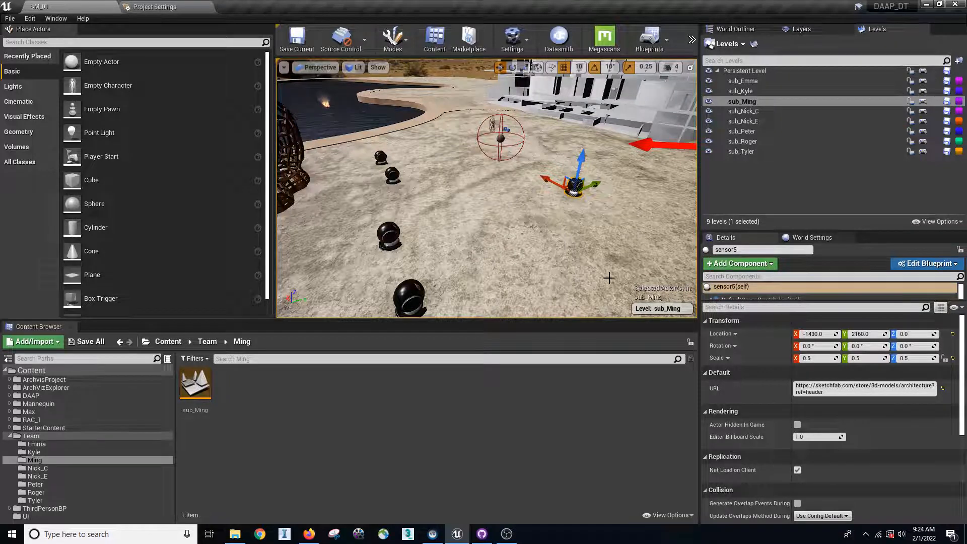
{"action": "scroll", "coordinate": [859, 406], "scroll_direction": "down", "scroll_amount": 4}
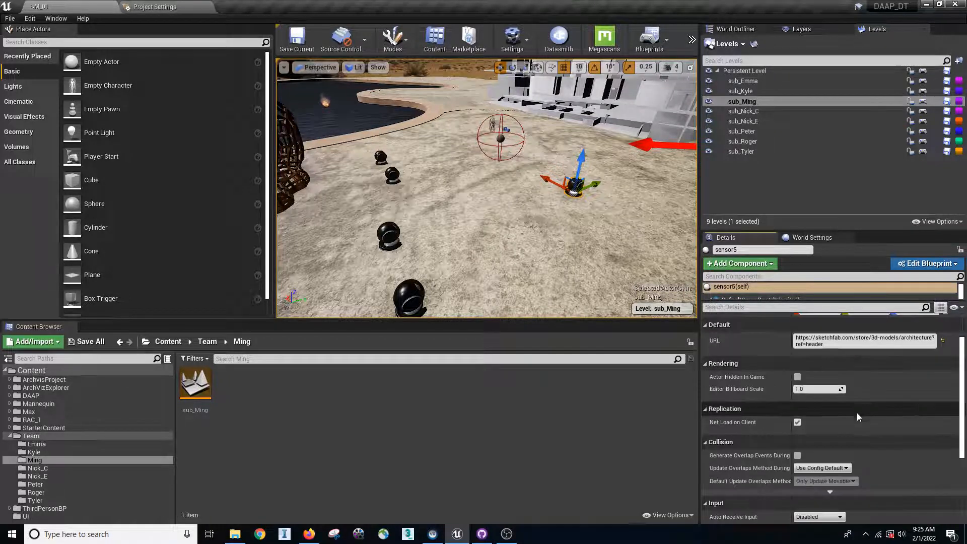
{"action": "scroll", "coordinate": [853, 418], "scroll_direction": "up", "scroll_amount": 4}
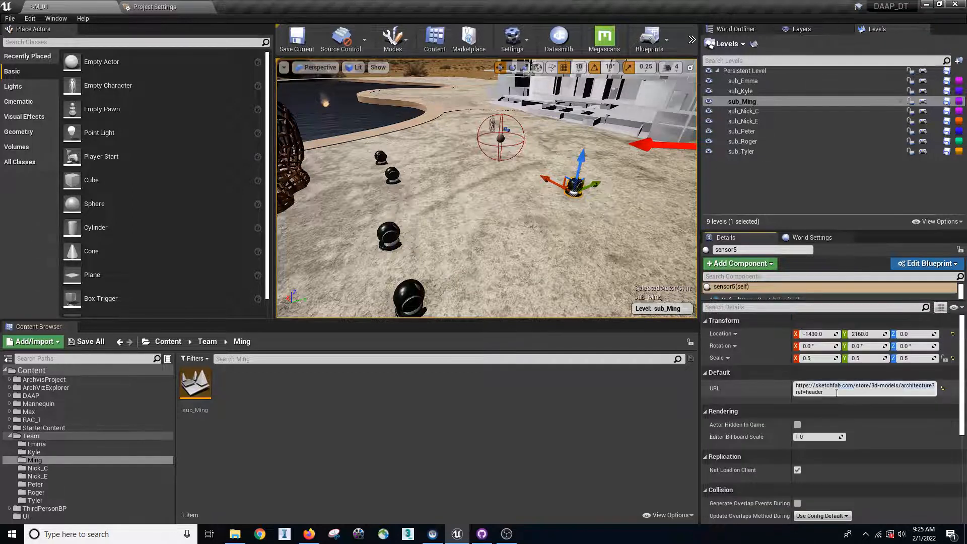
{"action": "left_click_drag", "start_coordinate": [835, 391], "coordinate": [717, 381]}
{"action": "type", "text": "http"}
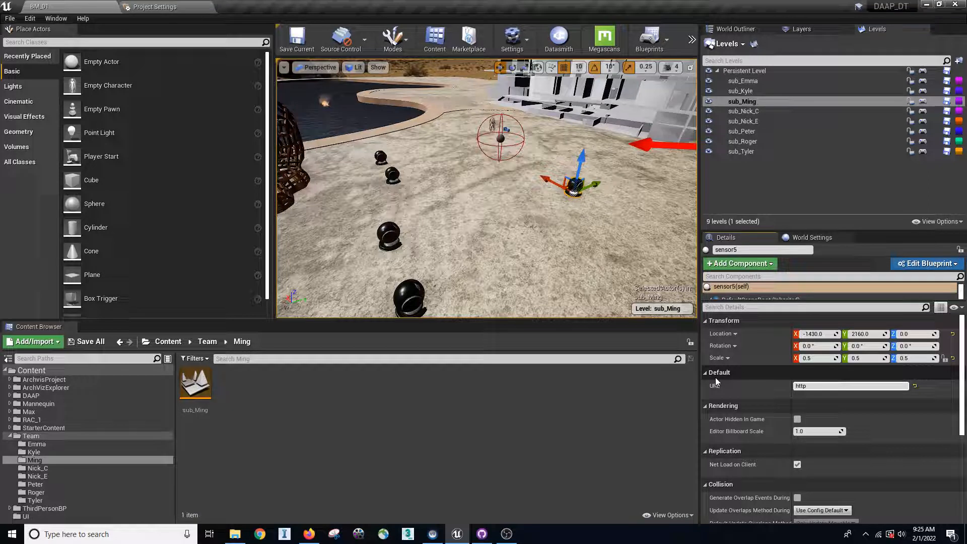
{"action": "type", "text": ":"}
{"action": "key", "text": "BackSpace"}
{"action": "key", "text": "BackSpace"}
{"action": "key", "text": "BackSpace"}
{"action": "type", "text": "://ming3d.com"}
{"action": "key", "text": "Return"}
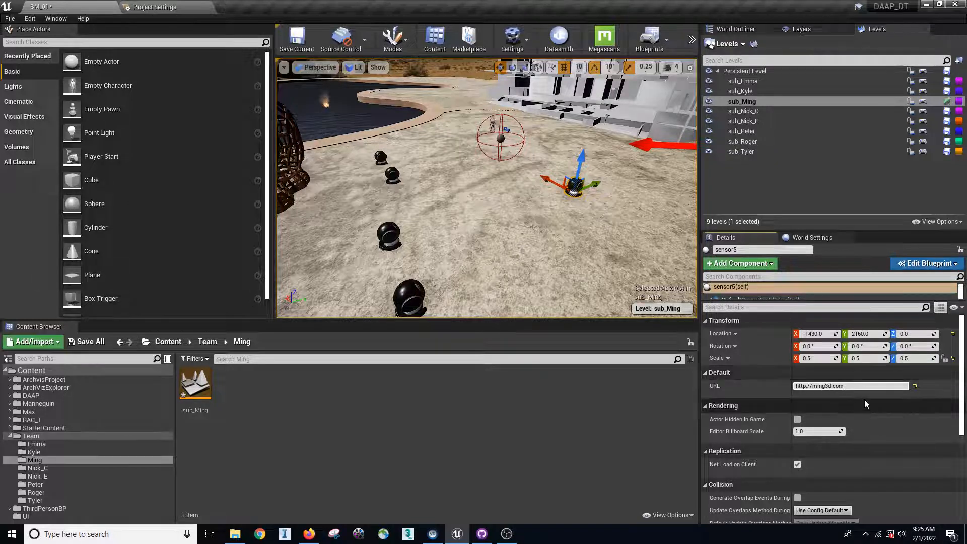
Step: Play the level, open the relocated sensor's web page in the viewport, and close it after viewing
{"action": "left_click", "coordinate": [692, 41]}
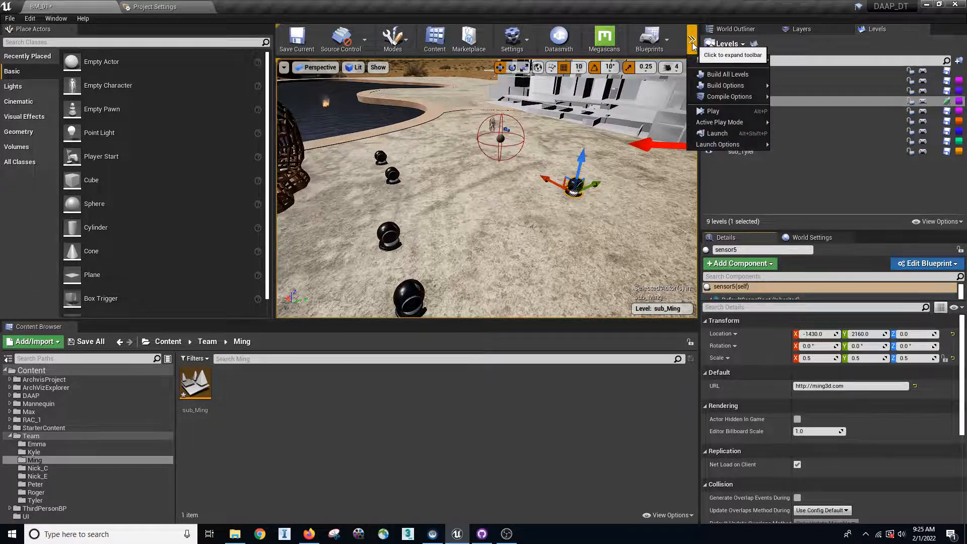
{"action": "left_click", "coordinate": [712, 114]}
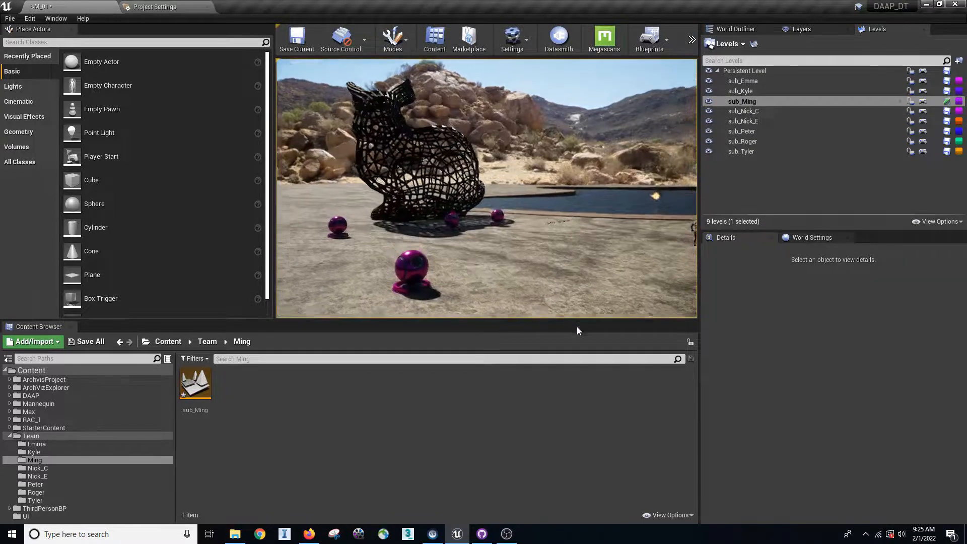
{"action": "left_click_drag", "start_coordinate": [571, 323], "coordinate": [767, 360]}
{"action": "left_click_drag", "start_coordinate": [582, 289], "coordinate": [629, 307]}
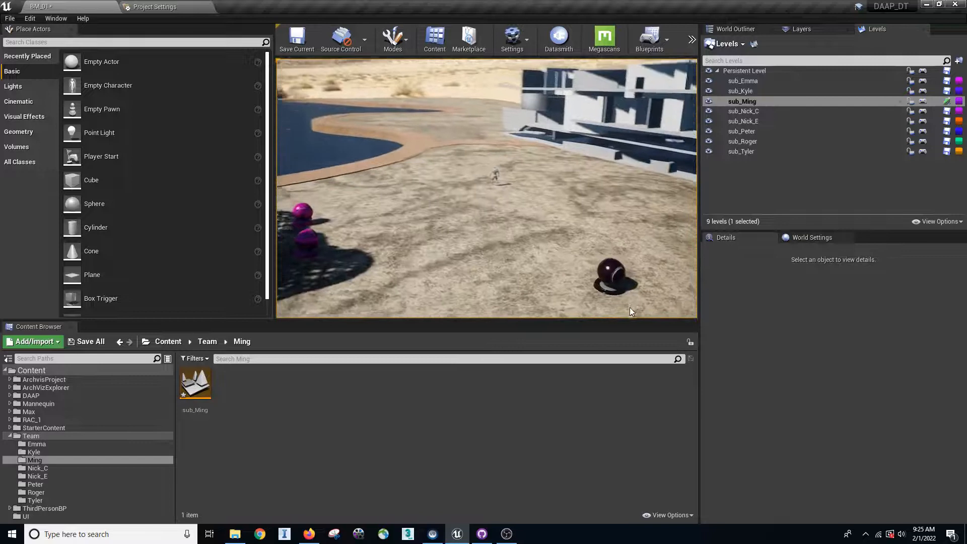
{"action": "left_click", "coordinate": [615, 265]}
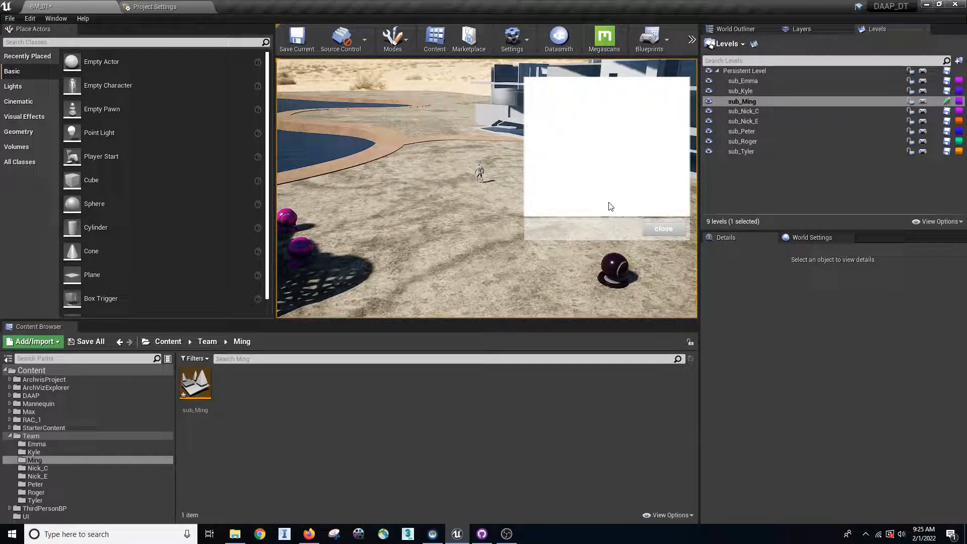
{"action": "mouse_move", "coordinate": [686, 89]}
{"action": "left_mouse_down"}
{"action": "mouse_move", "coordinate": [684, 100]}
{"action": "mouse_move", "coordinate": [683, 83]}
{"action": "left_mouse_up"}
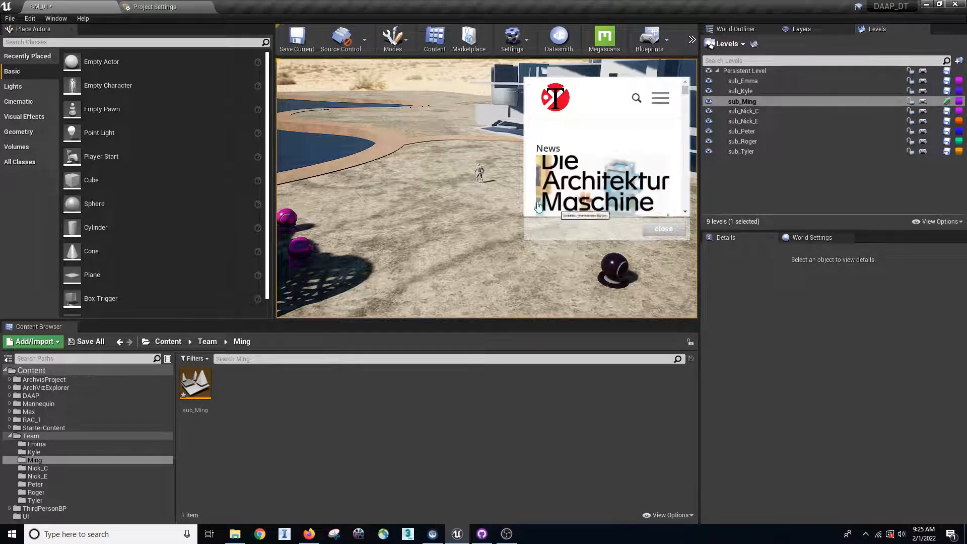
{"action": "left_click_drag", "start_coordinate": [423, 211], "coordinate": [475, 216]}
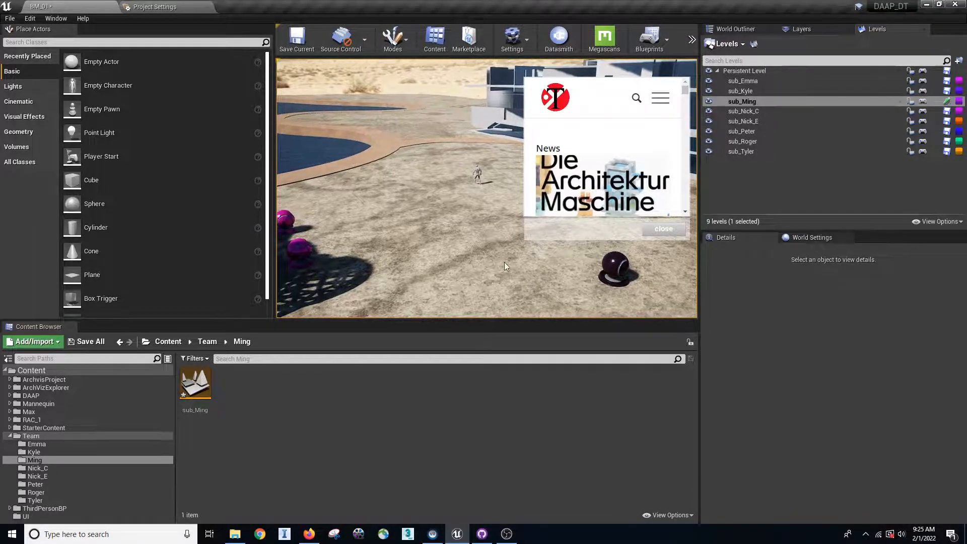
{"action": "left_click", "coordinate": [663, 229]}
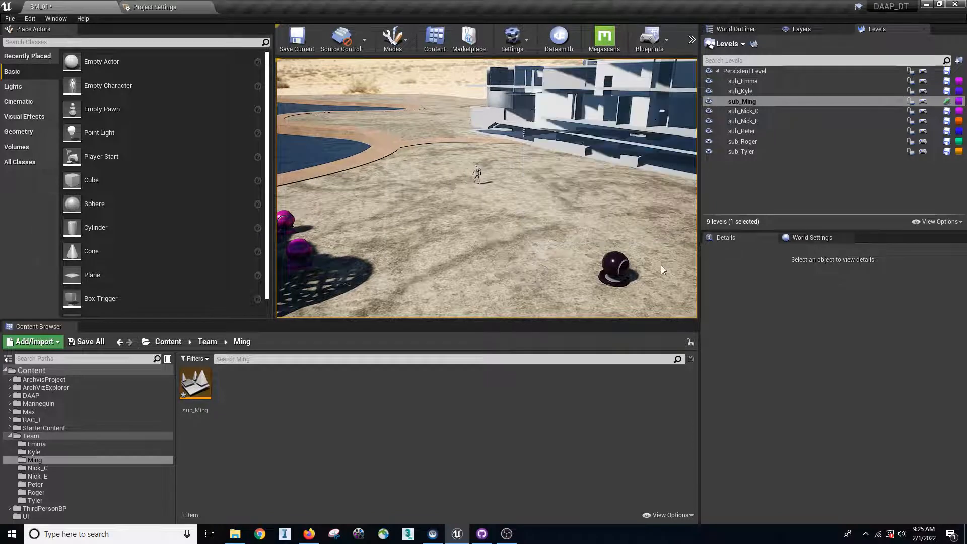
Step: Stop the play session and save the current level
{"action": "key", "text": "Escape"}
{"action": "right_click_drag", "start_coordinate": [486, 188], "coordinate": [520, 188]}
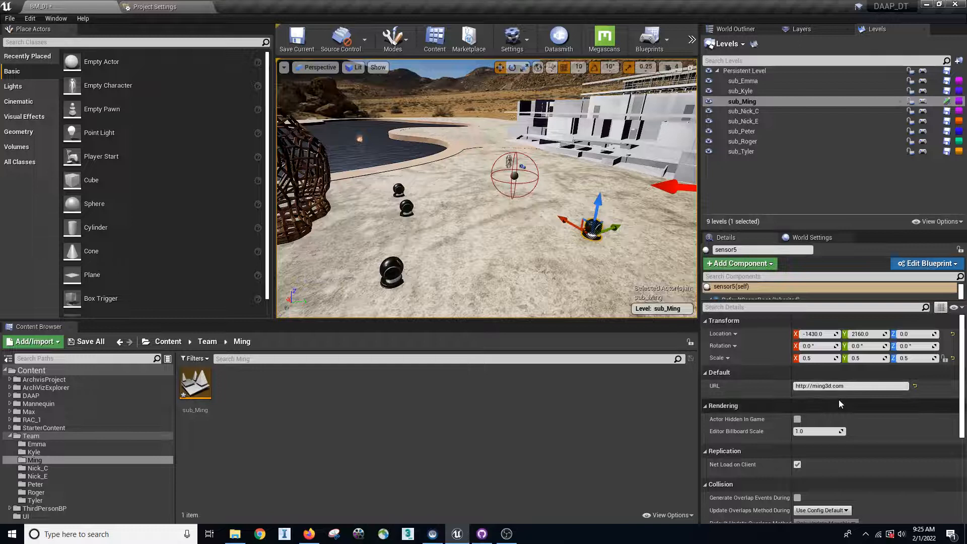
{"action": "left_click", "coordinate": [298, 43]}
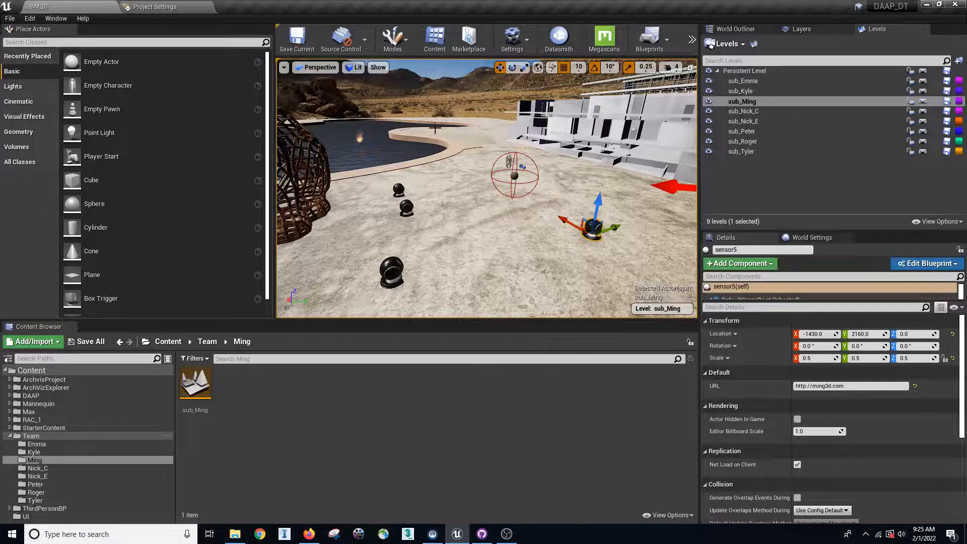
Step: Switch to GitHub Desktop and look the application up in the Windows search with "des"
{"action": "left_click", "coordinate": [482, 533]}
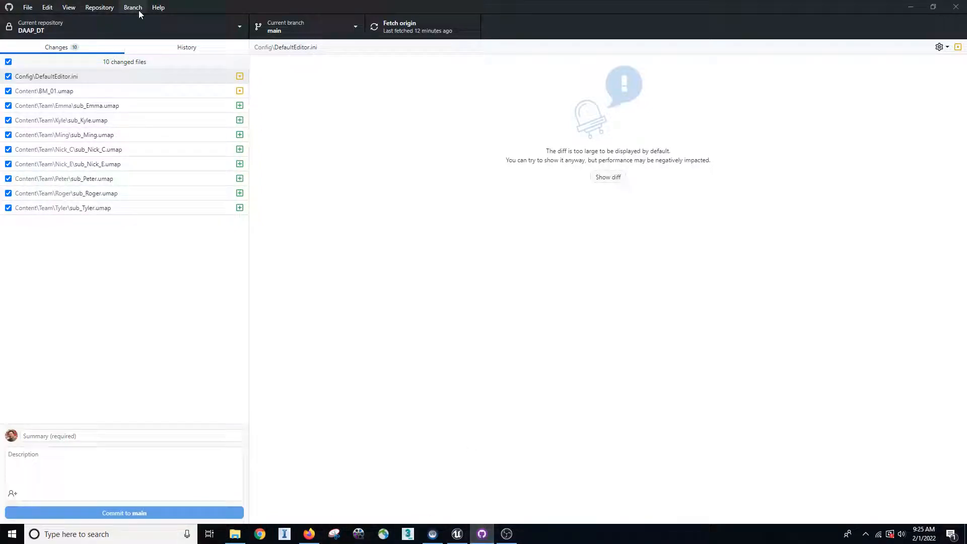
{"action": "left_click", "coordinate": [112, 535]}
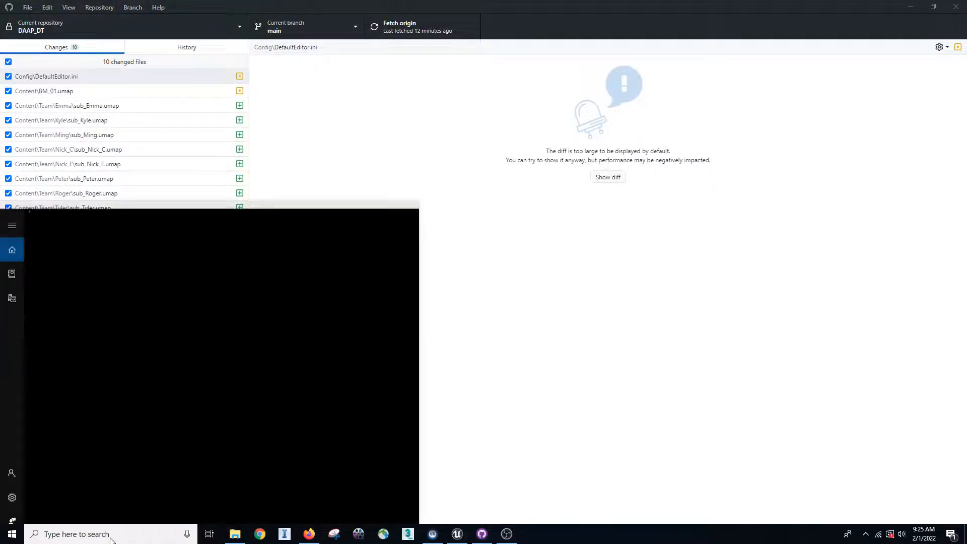
{"action": "type", "text": "des"}
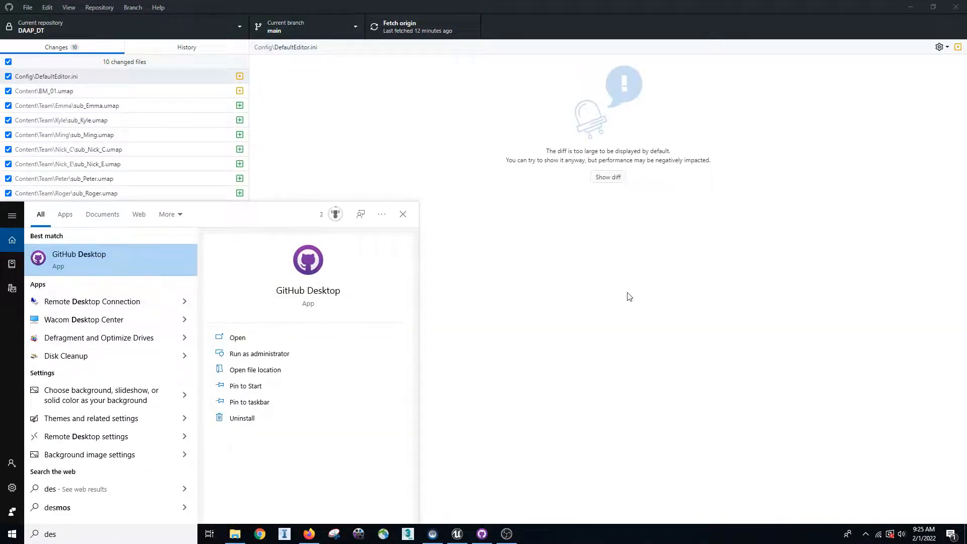
{"action": "left_click", "coordinate": [609, 297]}
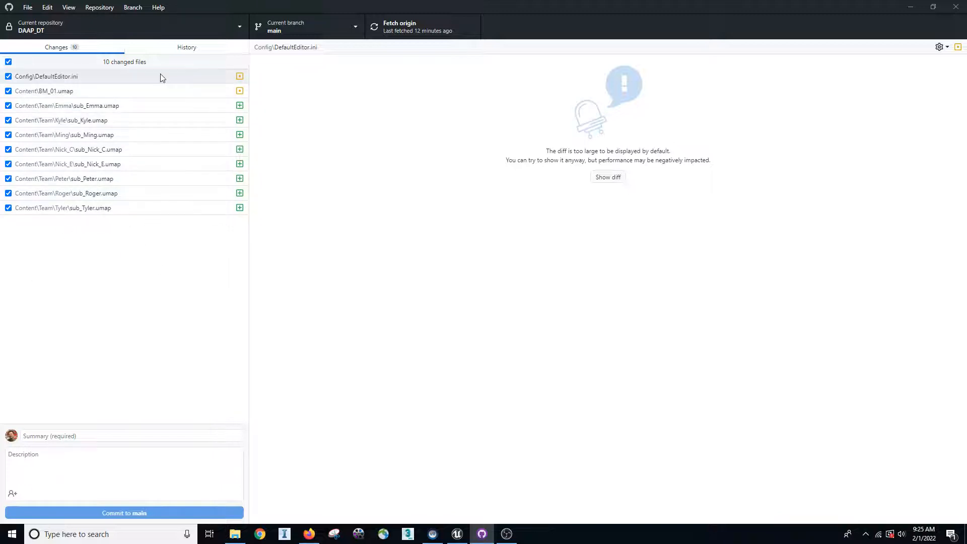
Step: Enter "sub_levels_added" as the commit summary for the changed files
{"action": "left_click", "coordinate": [100, 436]}
{"action": "type", "text": "sub_levels_added"}
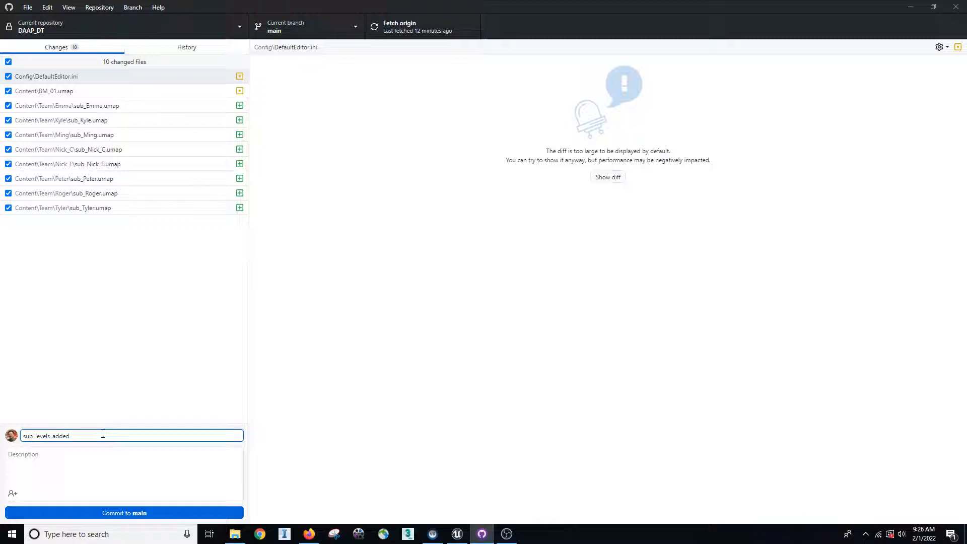
{"action": "left_click", "coordinate": [137, 472]}
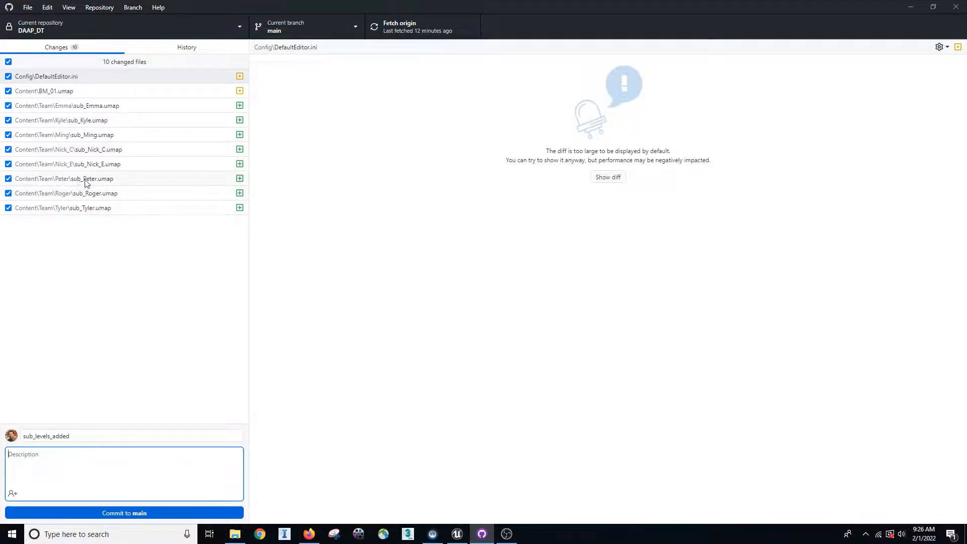
{"action": "left_click", "coordinate": [90, 135]}
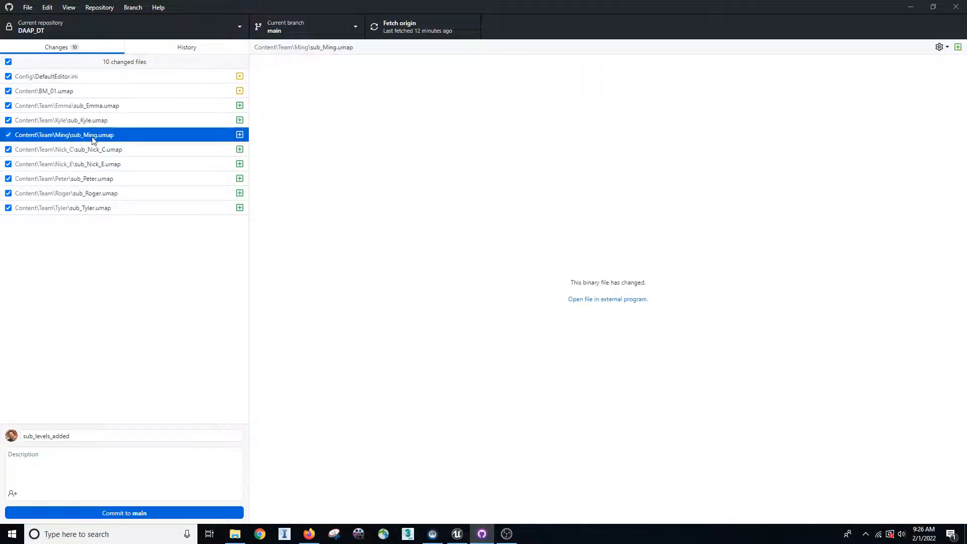
{"action": "left_click", "coordinate": [8, 62]}
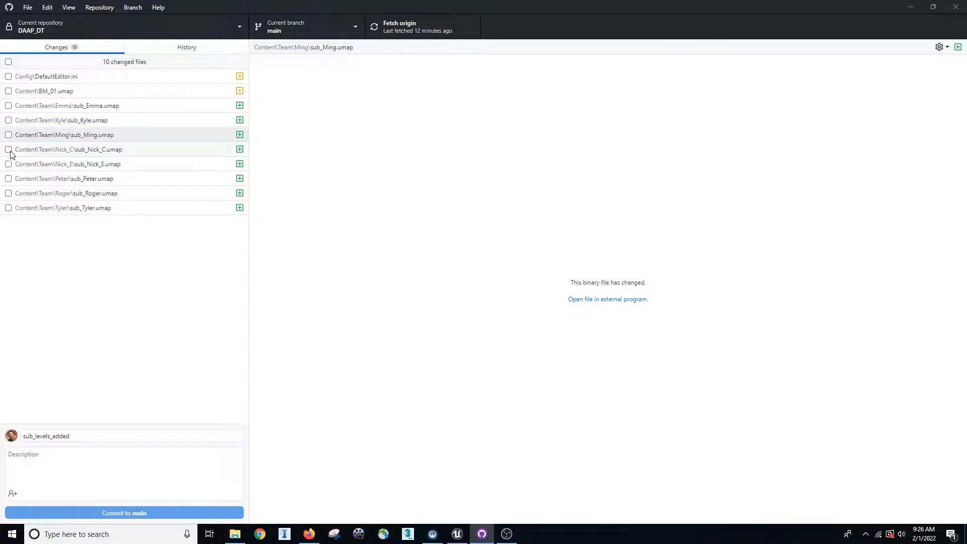
{"action": "left_click", "coordinate": [8, 134]}
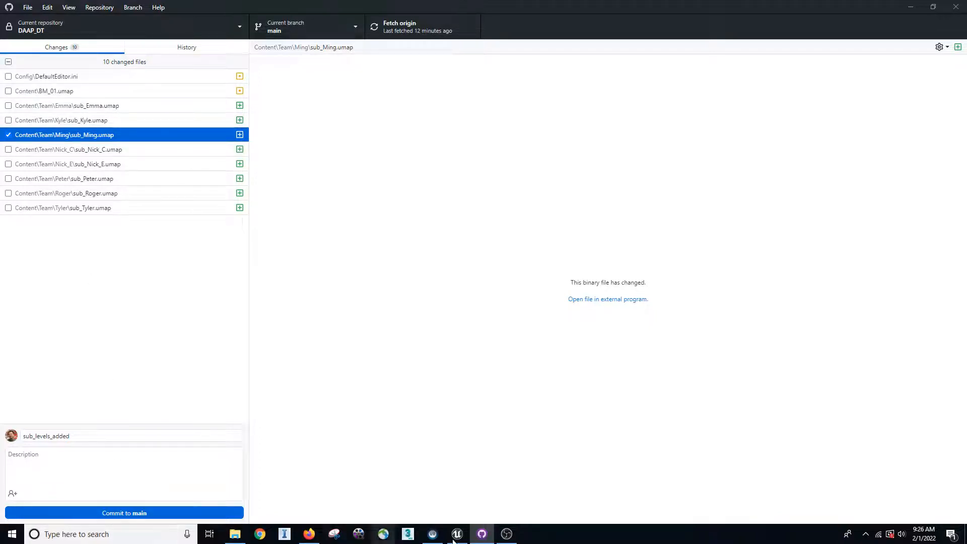
{"action": "left_click", "coordinate": [9, 75]}
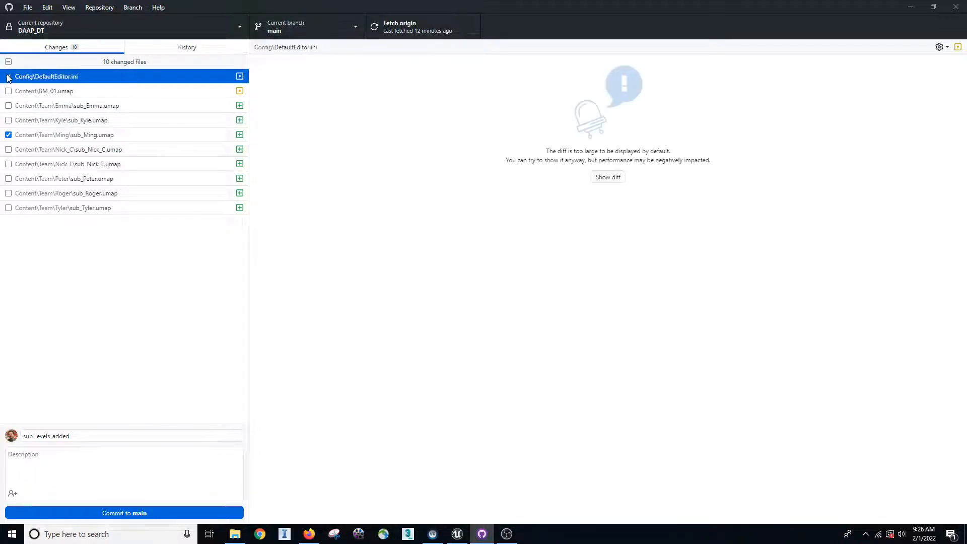
{"action": "left_click", "coordinate": [8, 62]}
{"action": "left_click", "coordinate": [9, 62]}
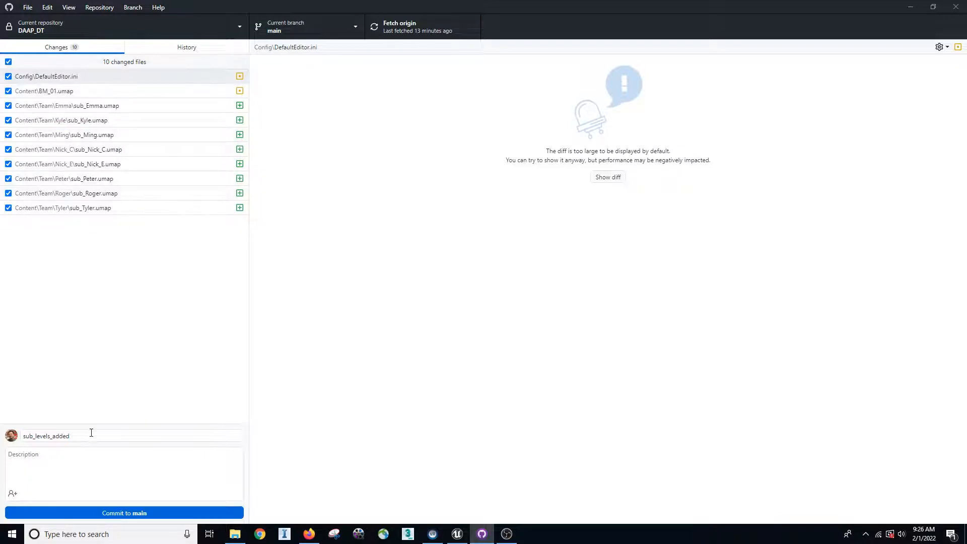
Step: Commit all the changed files to main and push the commit to origin
{"action": "left_click", "coordinate": [129, 513]}
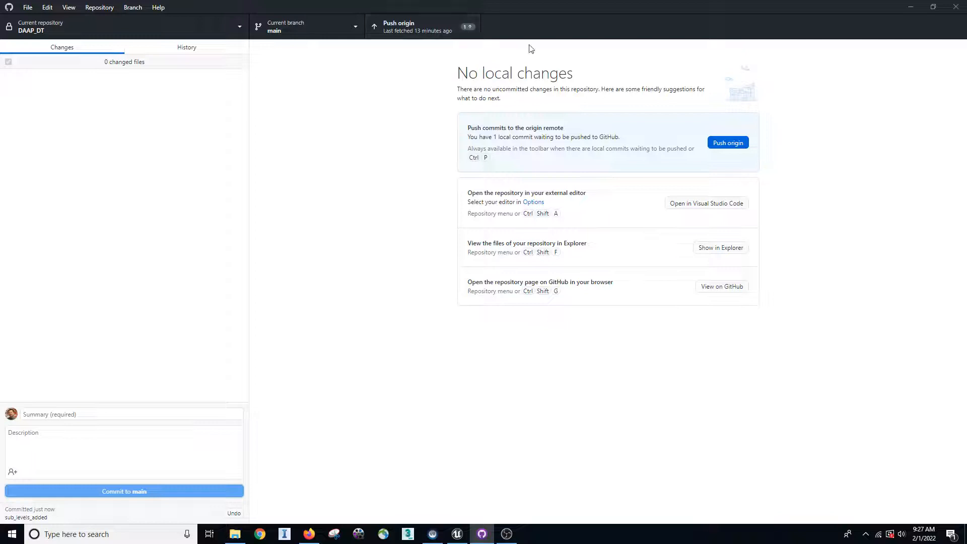
{"action": "left_click", "coordinate": [470, 27]}
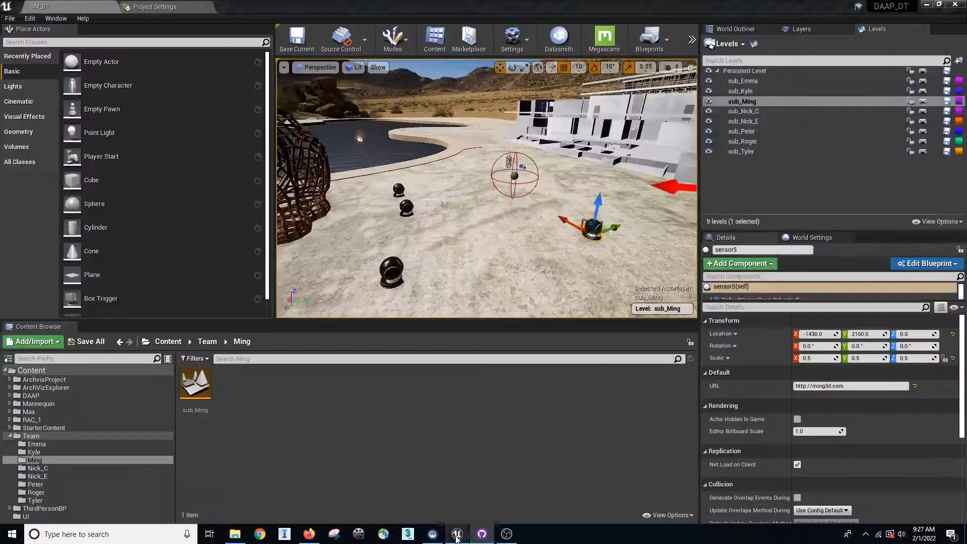
Step: Switch to Unreal Editor, move sensor5 to about X -1280, Y 1650 in sub_Ming, and save the current level
{"action": "left_click", "coordinate": [457, 533]}
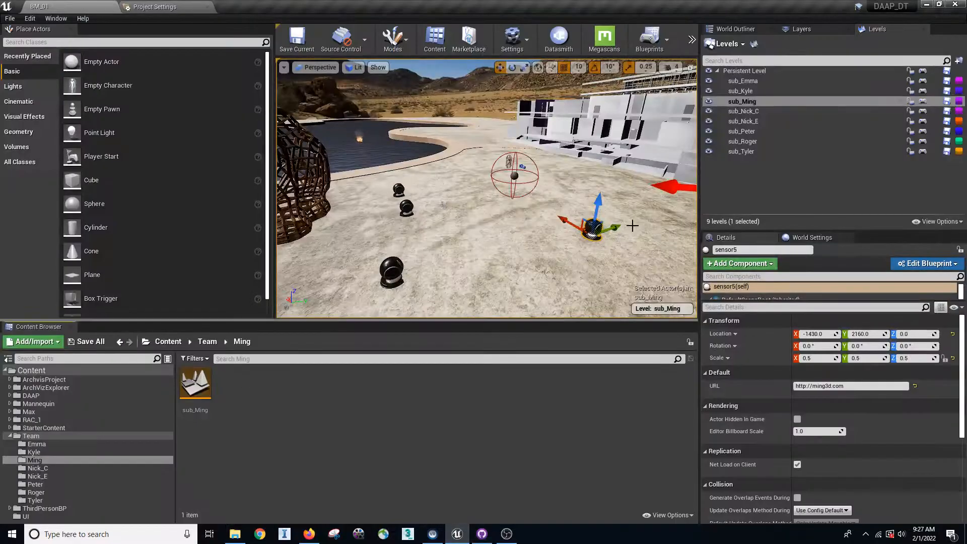
{"action": "left_click_drag", "start_coordinate": [577, 220], "coordinate": [472, 247]}
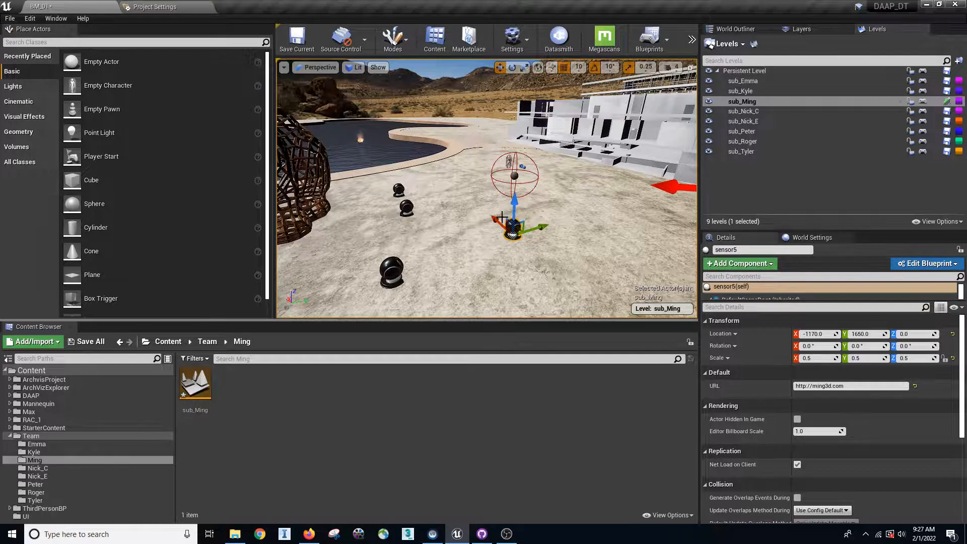
{"action": "left_click_drag", "start_coordinate": [499, 222], "coordinate": [507, 230]}
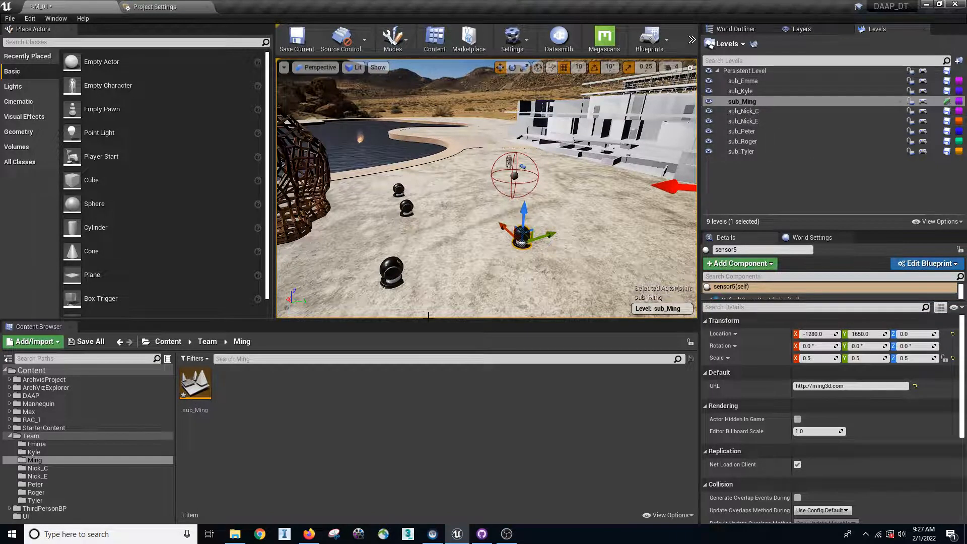
{"action": "left_click", "coordinate": [297, 37]}
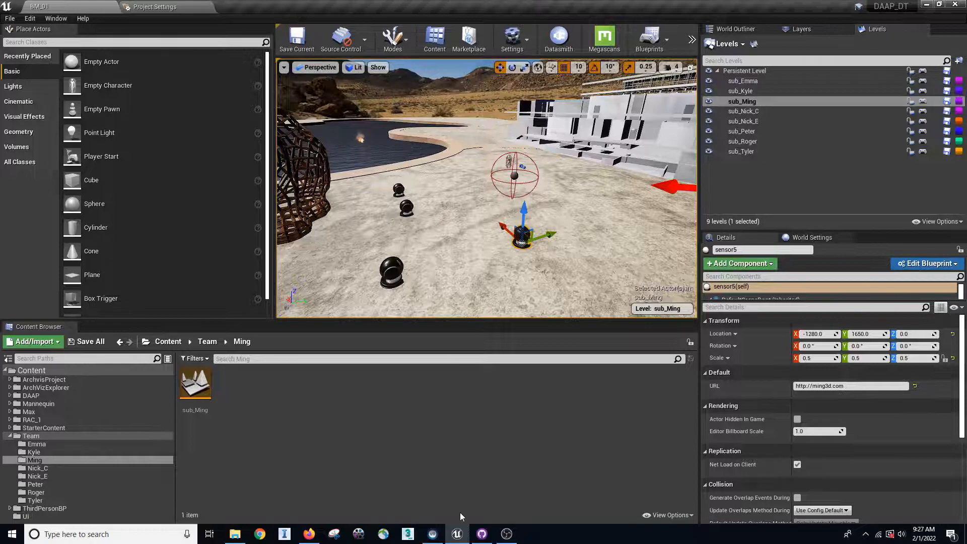
Step: Switch to GitHub Desktop, commit sub_Ming.umap to main with the summary "ming_sub_u1", and push it to origin
{"action": "left_click", "coordinate": [482, 534]}
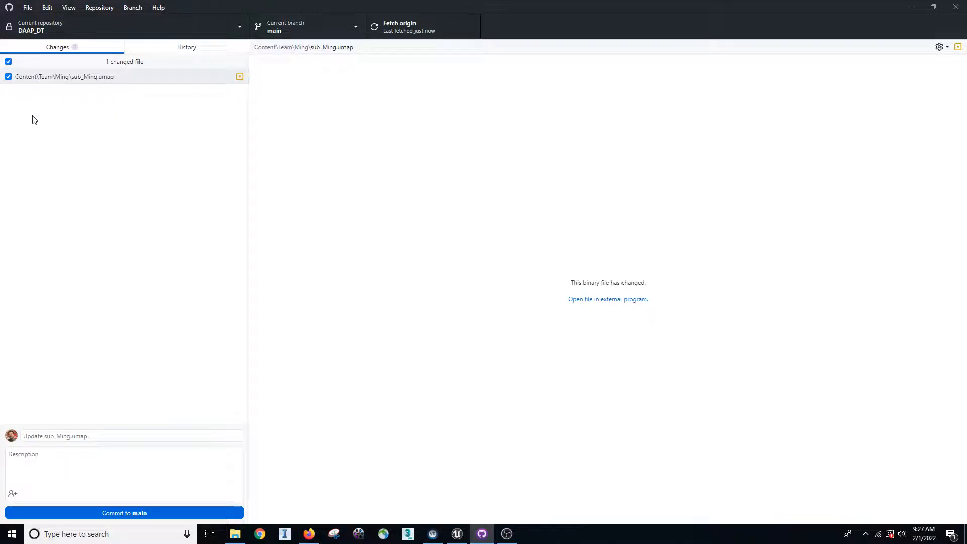
{"action": "left_click", "coordinate": [8, 62]}
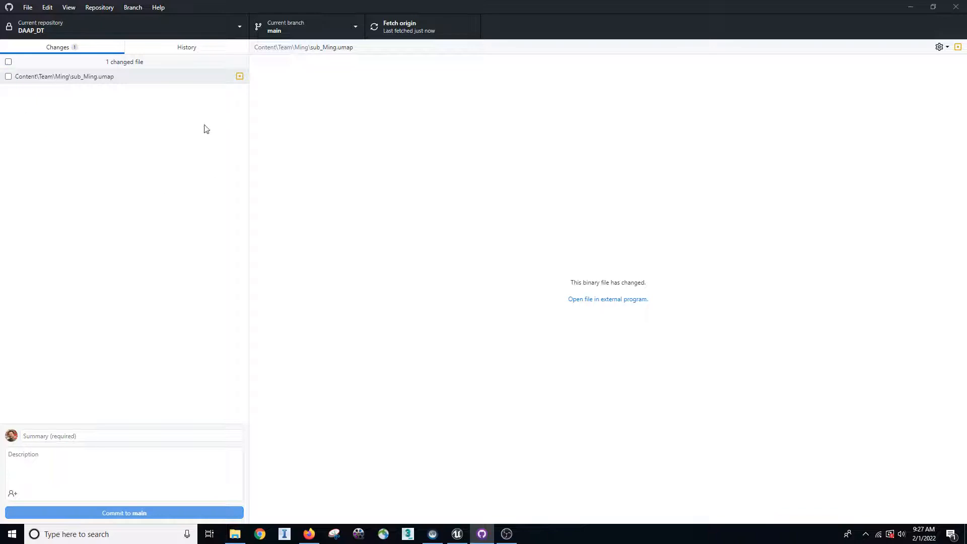
{"action": "left_click", "coordinate": [8, 76]}
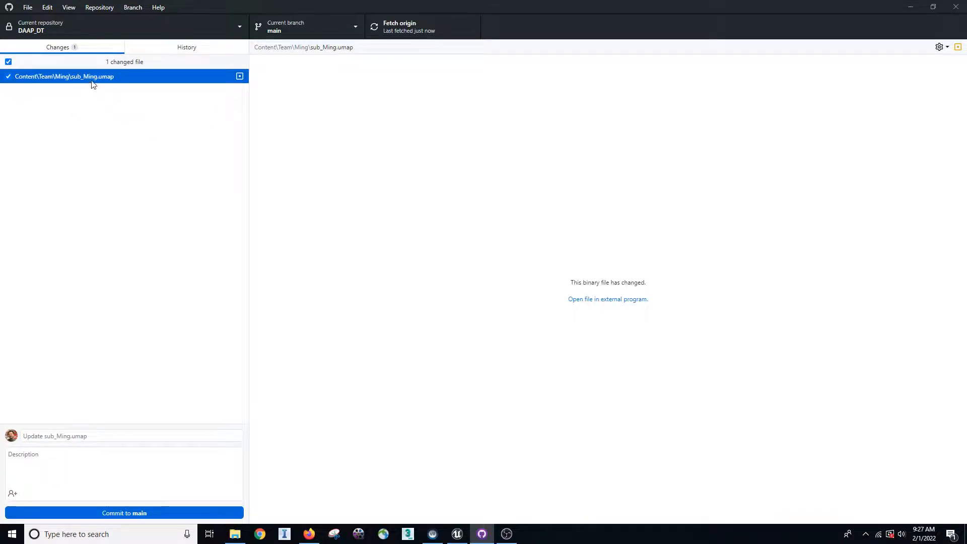
{"action": "left_click", "coordinate": [65, 435]}
{"action": "type", "text": "ming_sub"}
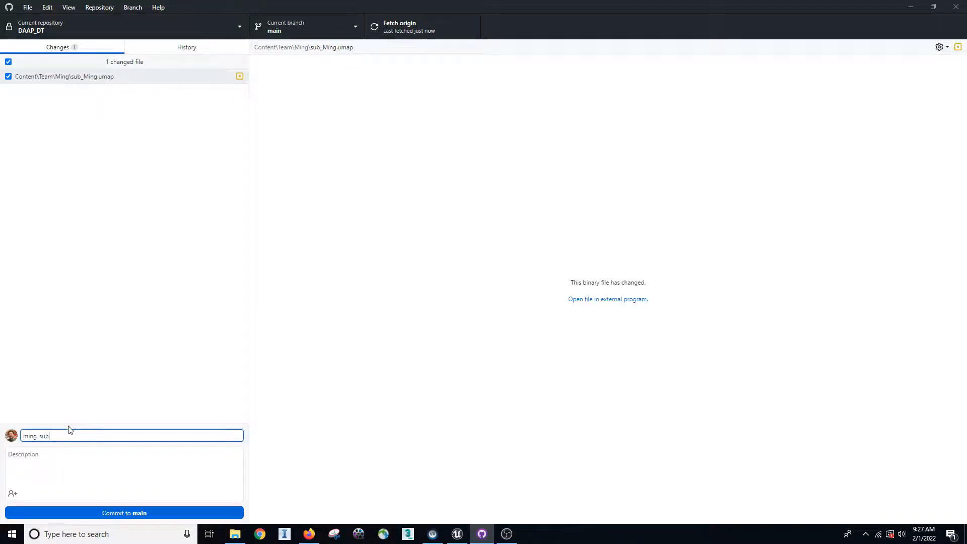
{"action": "type", "text": "_u1"}
{"action": "left_click", "coordinate": [112, 447]}
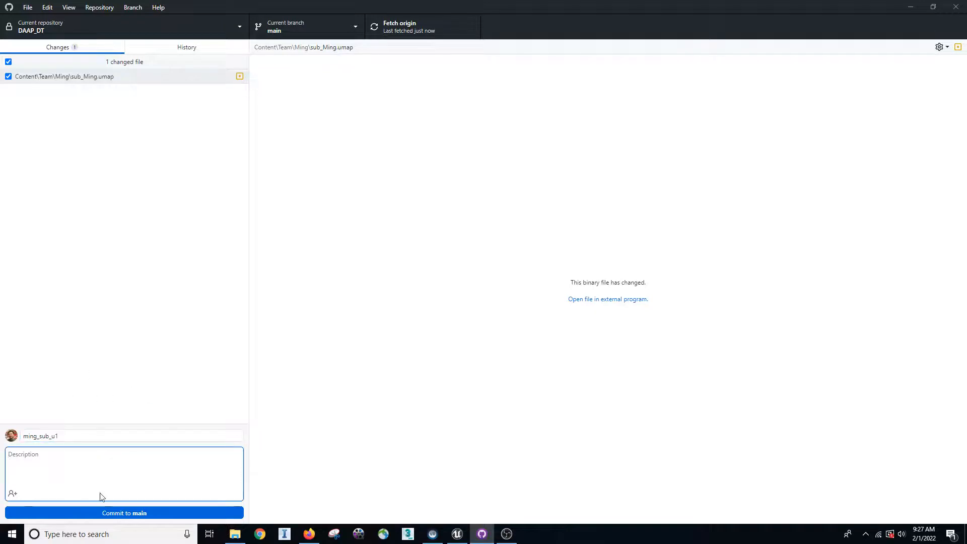
{"action": "left_click", "coordinate": [131, 514]}
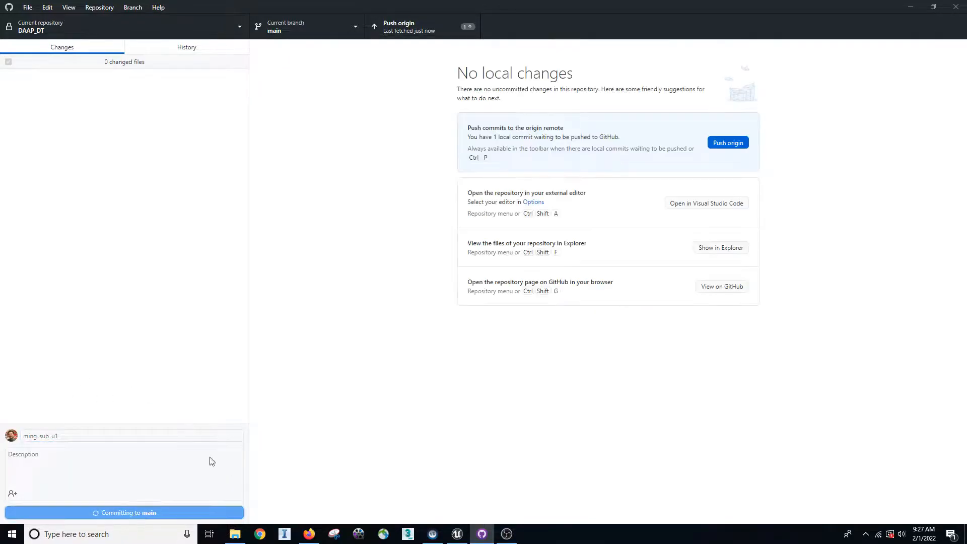
{"action": "left_click", "coordinate": [727, 143]}
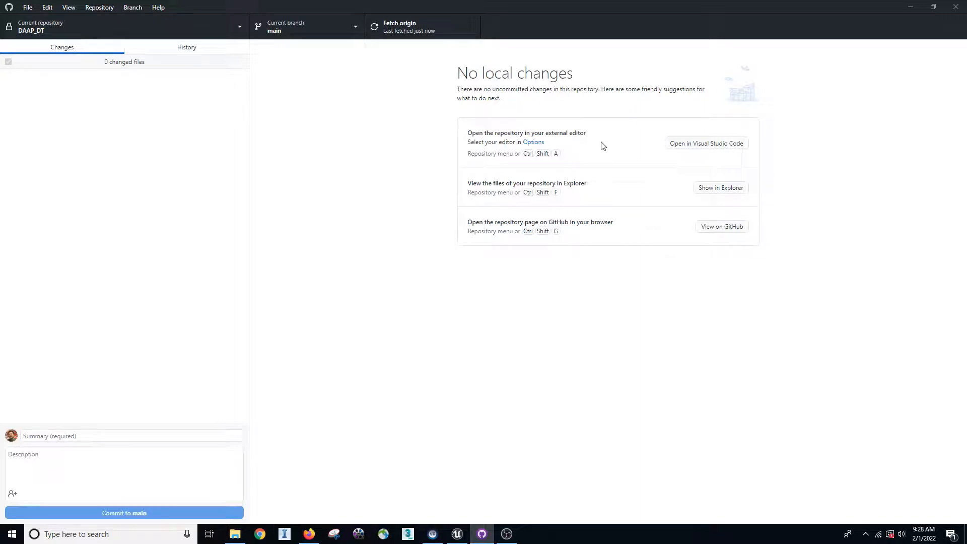
Step: Open the DAAP_DT repository page on GitHub in the browser and try to sign in with the saved credentials
{"action": "left_click", "coordinate": [723, 227]}
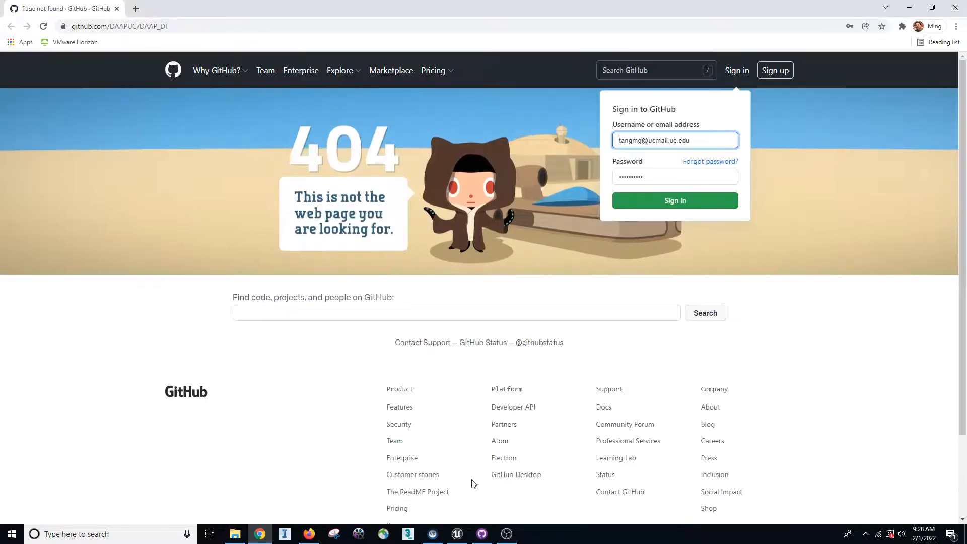
{"action": "left_click", "coordinate": [482, 533]}
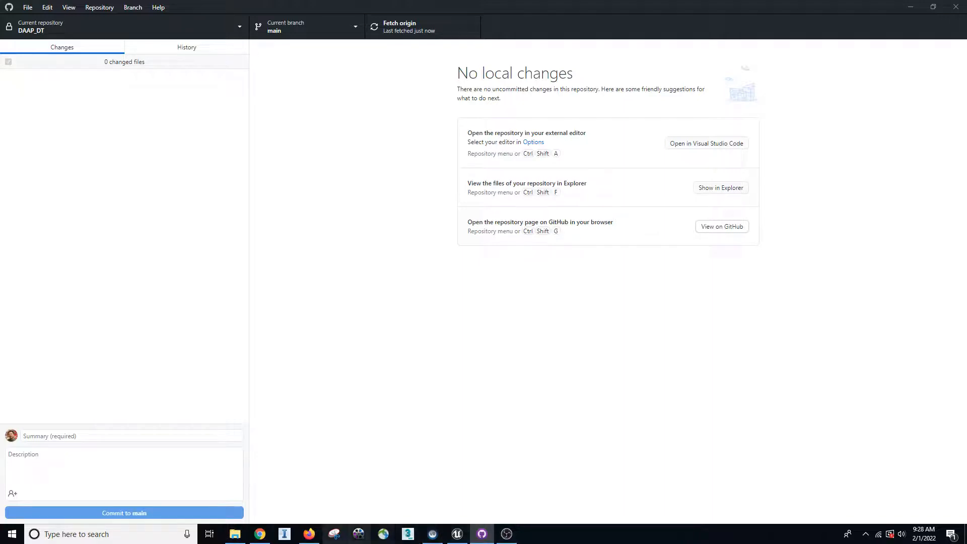
{"action": "left_click", "coordinate": [306, 536]}
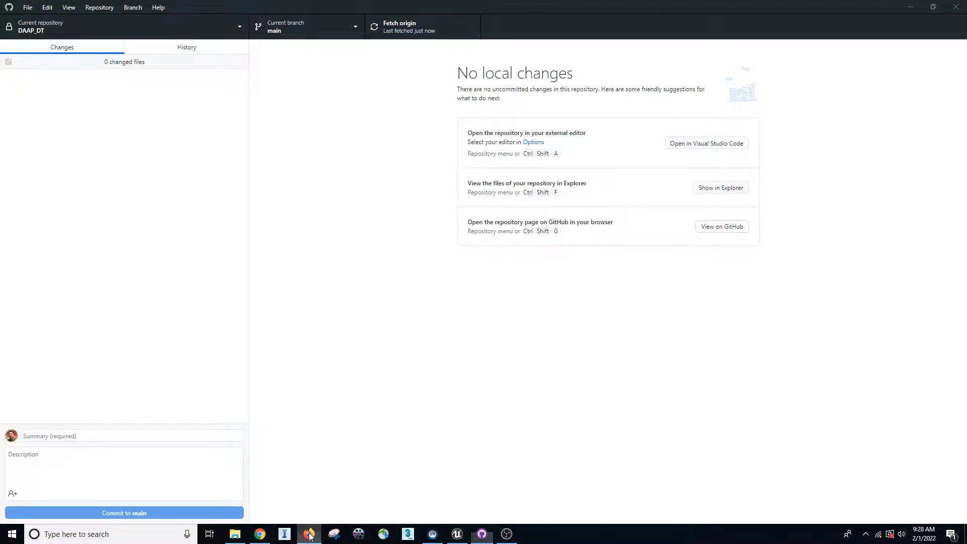
{"action": "left_click", "coordinate": [722, 228]}
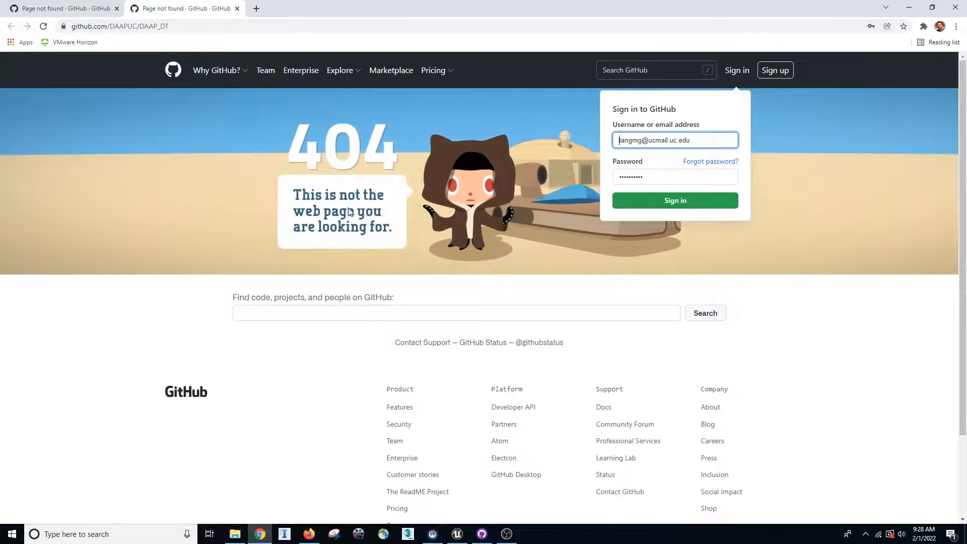
{"action": "left_click", "coordinate": [676, 201]}
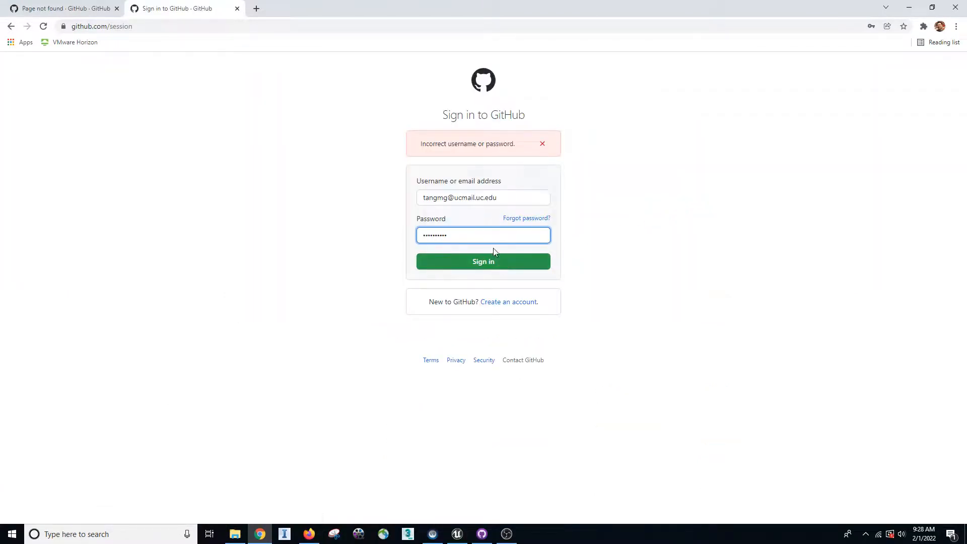
Step: Replace the account password, sign in to GitHub, and decline the browser's offer to update the saved password
{"action": "left_click_drag", "start_coordinate": [489, 235], "coordinate": [311, 237]}
{"action": "type", "text": "••••••"}
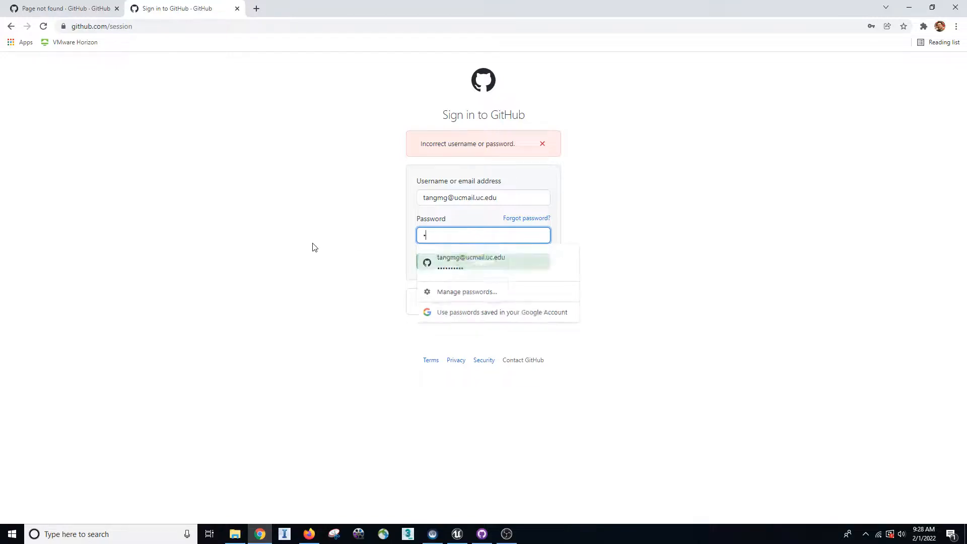
{"action": "type", "text": "•••••"}
{"action": "key", "text": "Return"}
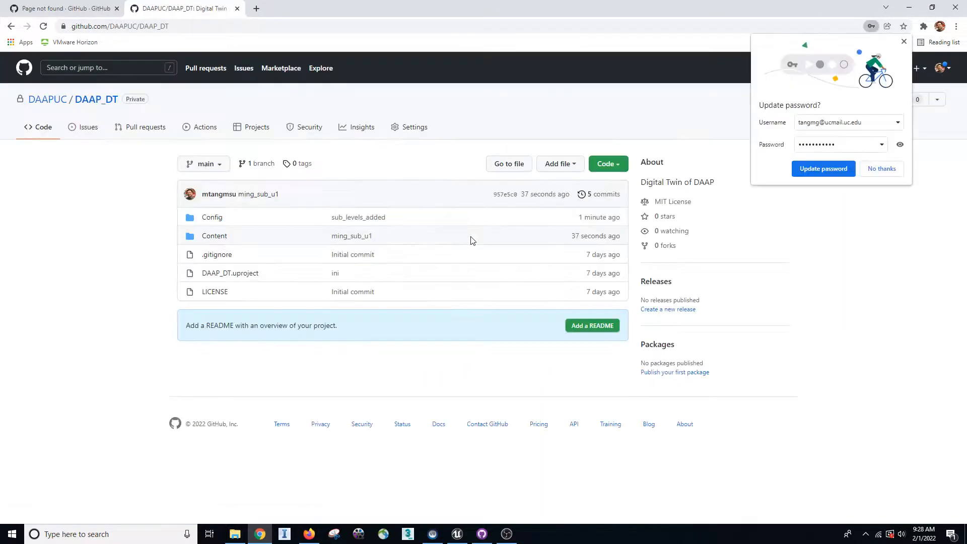
{"action": "left_click", "coordinate": [874, 172]}
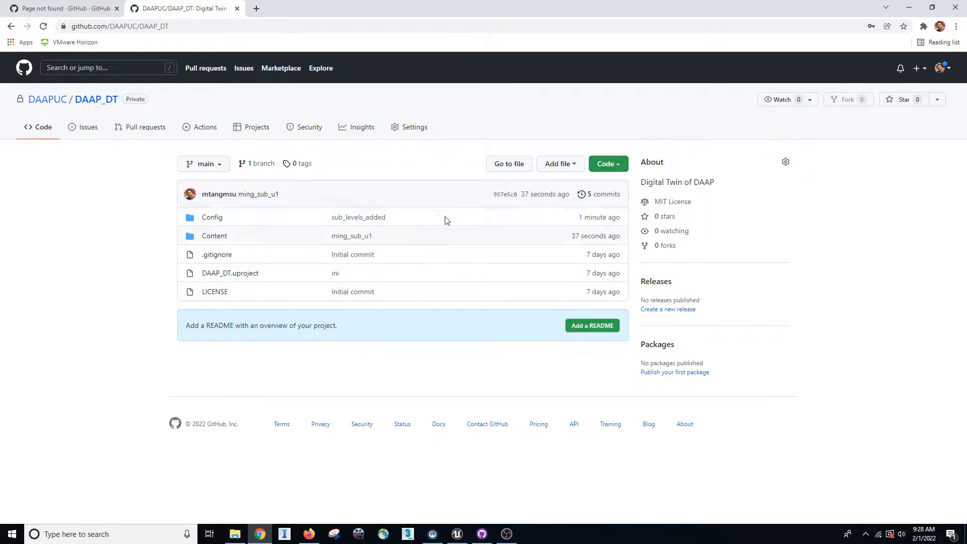
Step: Examine the main branch's commit history and the Content/Team/Ming folder, and return to the repository root
{"action": "left_click", "coordinate": [594, 202]}
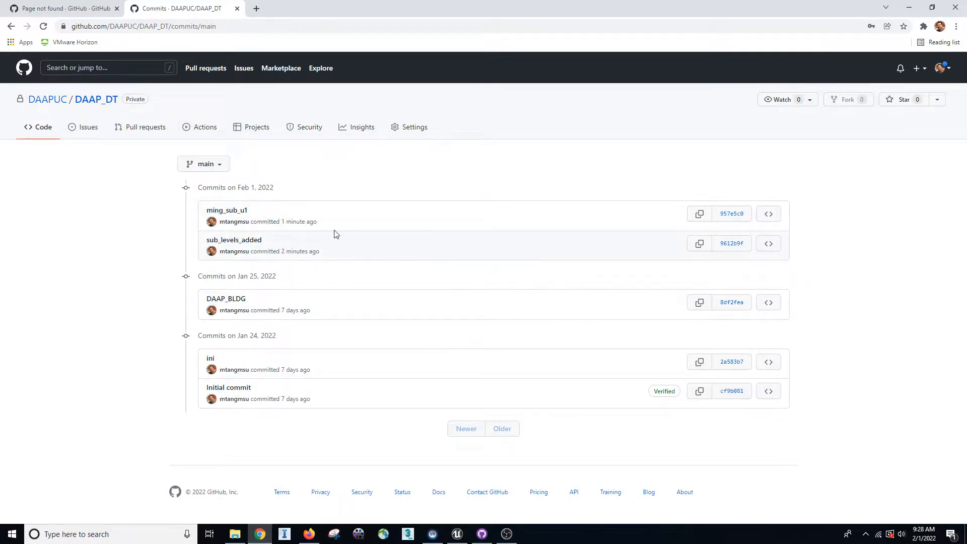
{"action": "left_click", "coordinate": [96, 101]}
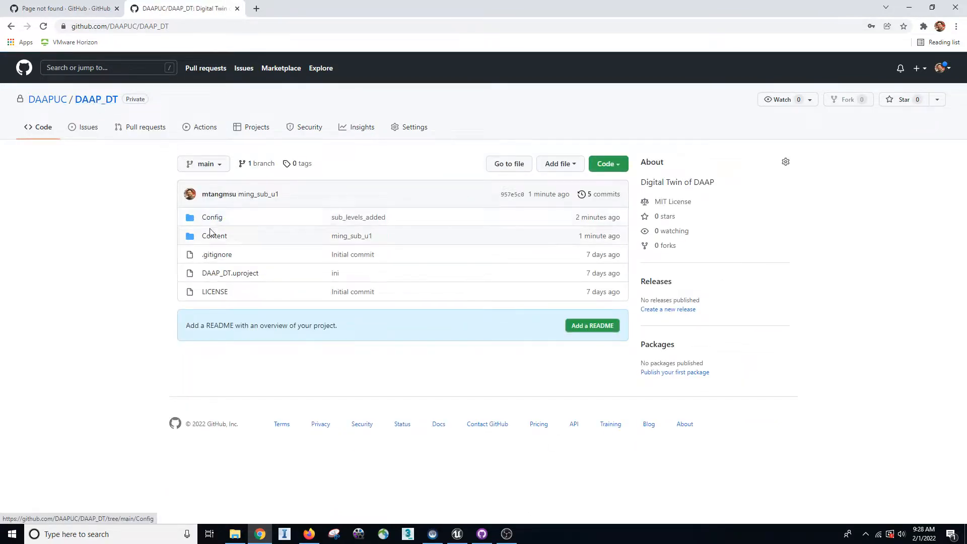
{"action": "left_click", "coordinate": [219, 238]}
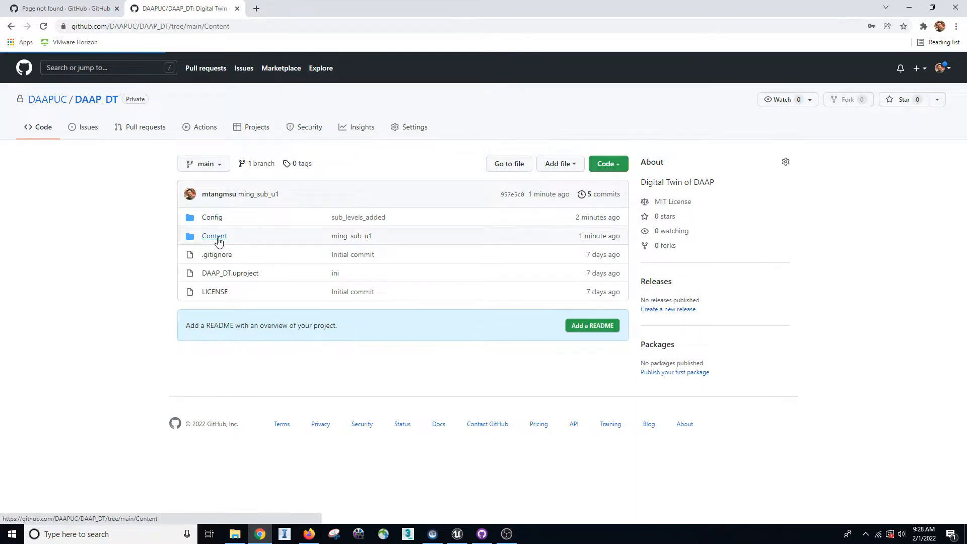
{"action": "left_click", "coordinate": [212, 367]}
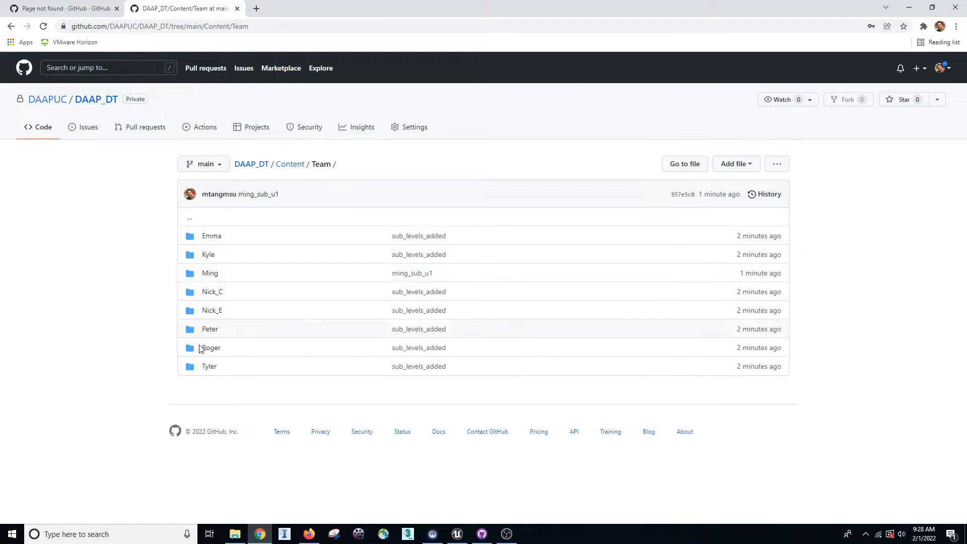
{"action": "left_click", "coordinate": [209, 274]}
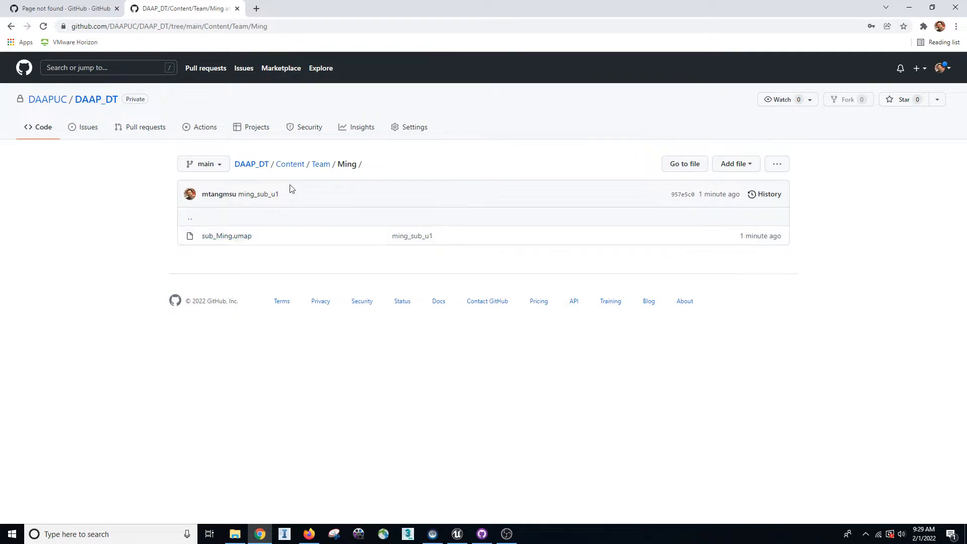
{"action": "left_click", "coordinate": [313, 166]}
{"action": "left_click", "coordinate": [284, 170]}
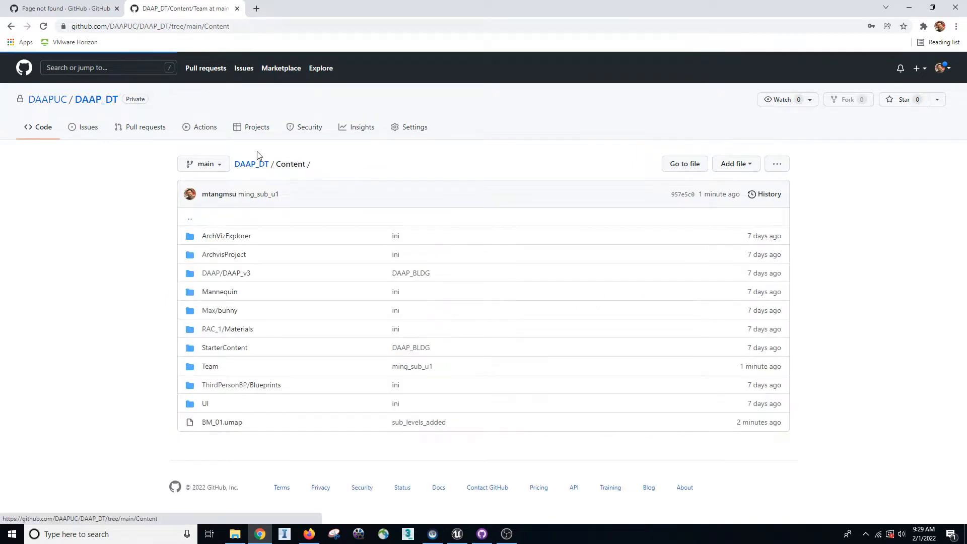
{"action": "left_click", "coordinate": [255, 165]}
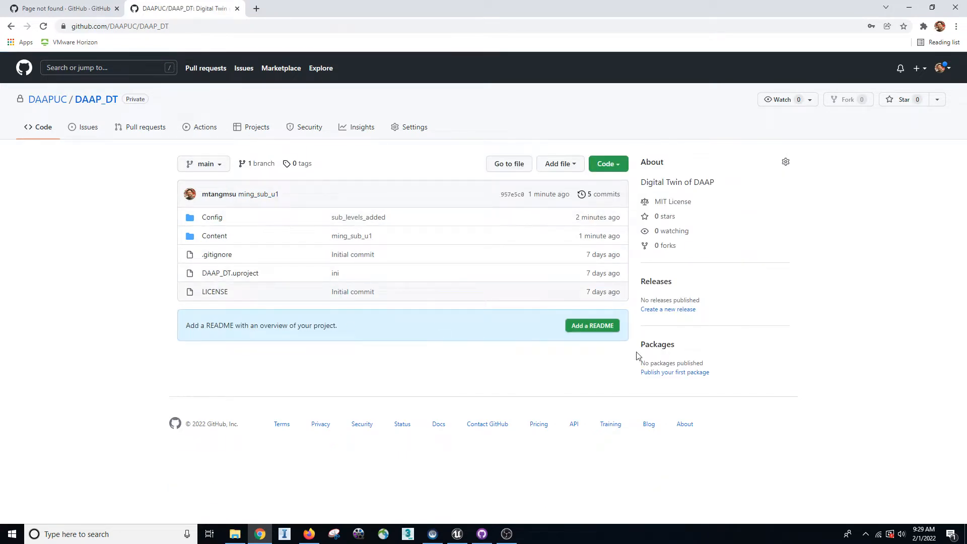
Step: Switch to Unreal Editor and look through the Kyle, Nick_E, Peter and Roger folders under Team
{"action": "left_click", "coordinate": [481, 533]}
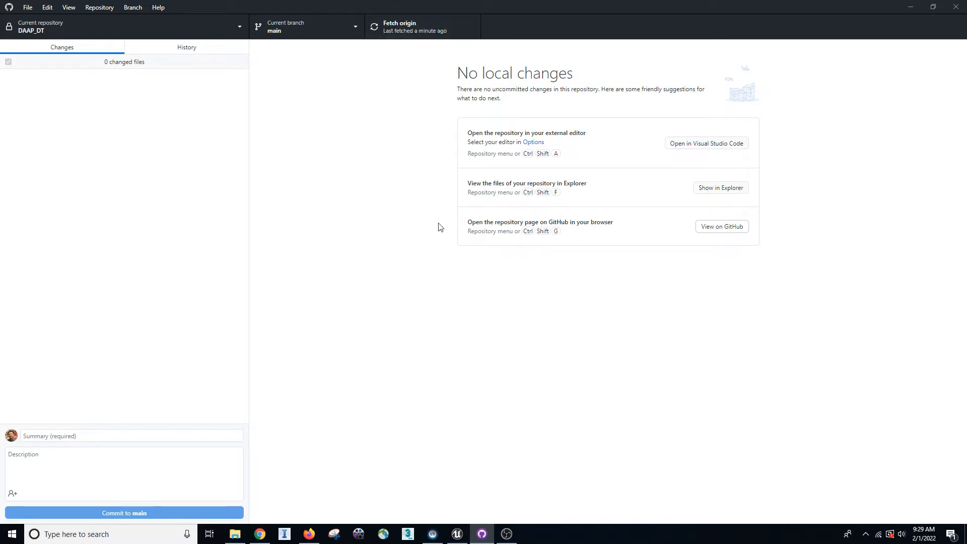
{"action": "left_click", "coordinate": [457, 533]}
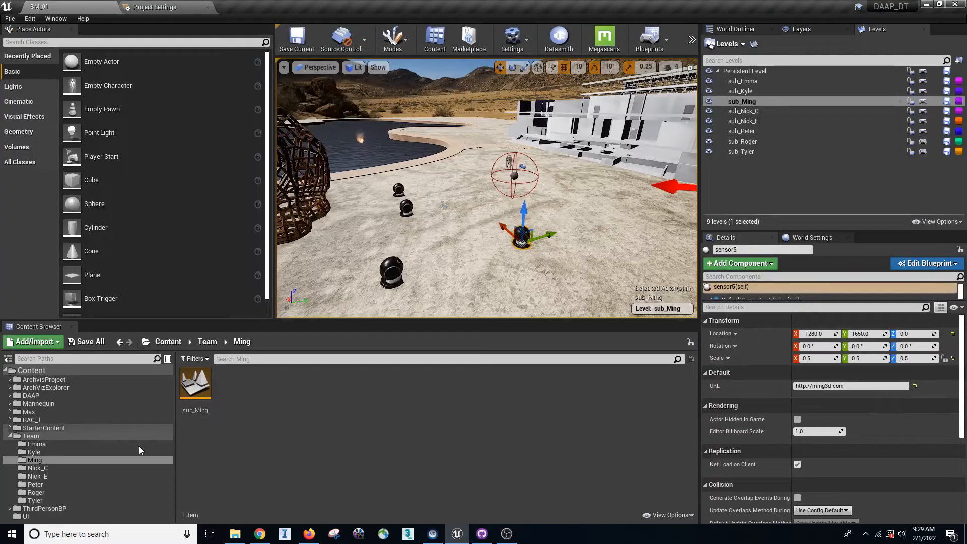
{"action": "left_click", "coordinate": [44, 451]}
{"action": "left_click", "coordinate": [50, 476]}
{"action": "left_click", "coordinate": [52, 483]}
{"action": "left_click", "coordinate": [54, 492]}
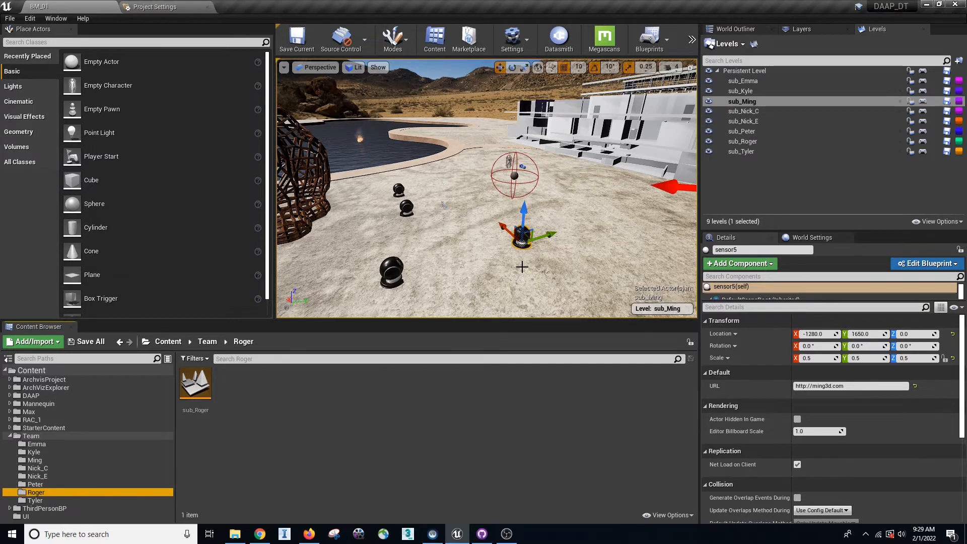
{"action": "mouse_move", "coordinate": [497, 255]}
{"action": "right_mouse_down"}
{"action": "mouse_move", "coordinate": [468, 226]}
{"action": "mouse_move", "coordinate": [497, 255]}
{"action": "right_mouse_up"}
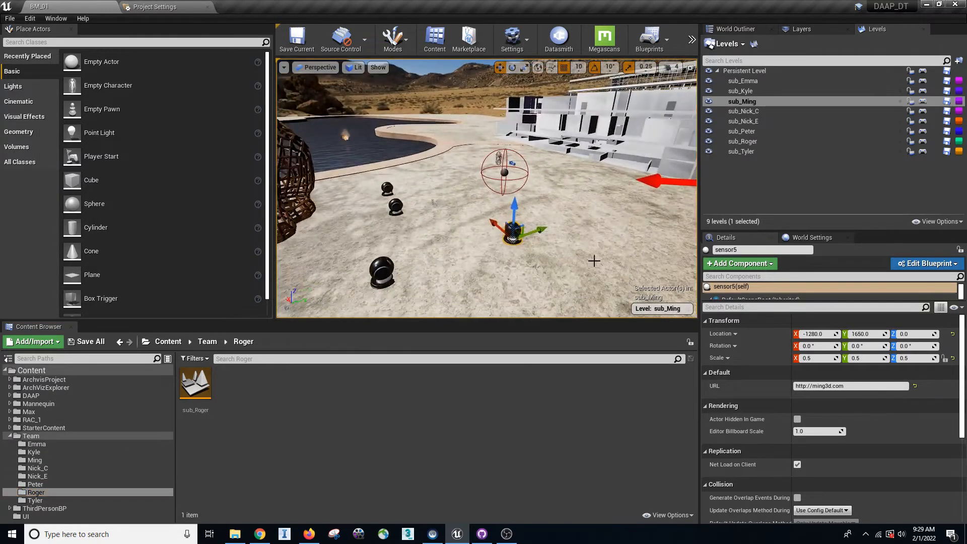
{"action": "right_click_drag", "start_coordinate": [579, 203], "coordinate": [534, 203]}
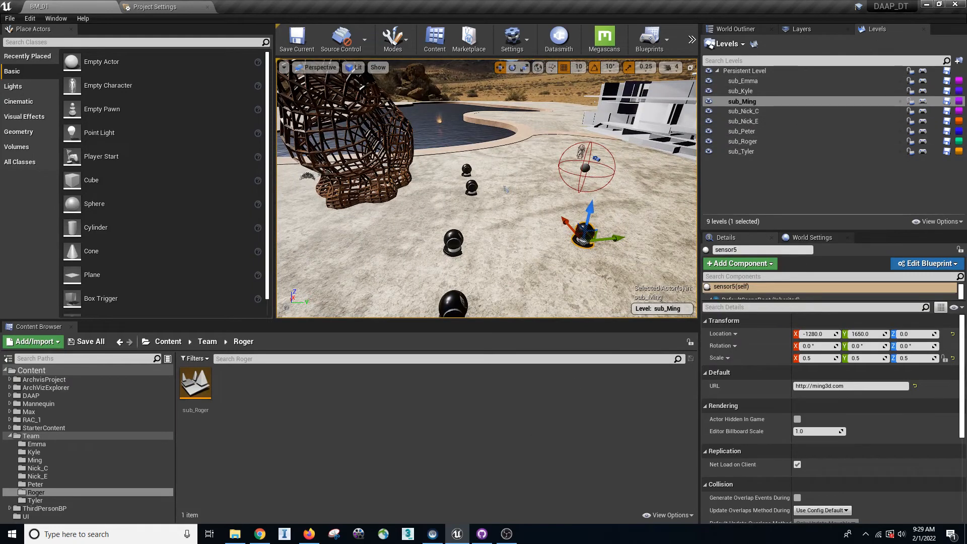
{"action": "left_click", "coordinate": [506, 533]}
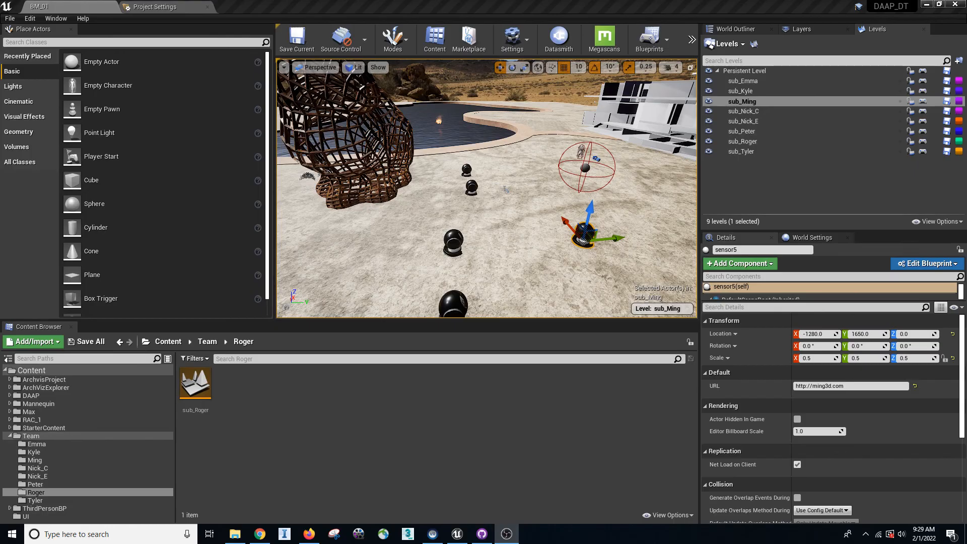